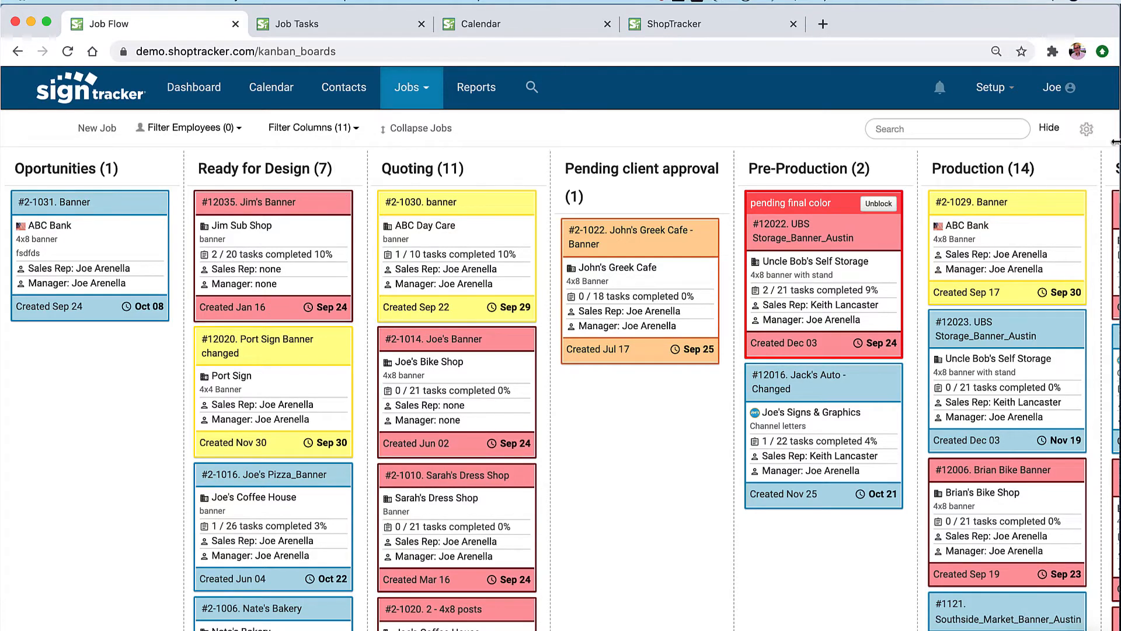
Examine the job card display options and look through the job board's columns from Oportunities to Archived.
{"action": "left_click", "coordinate": [1087, 131]}
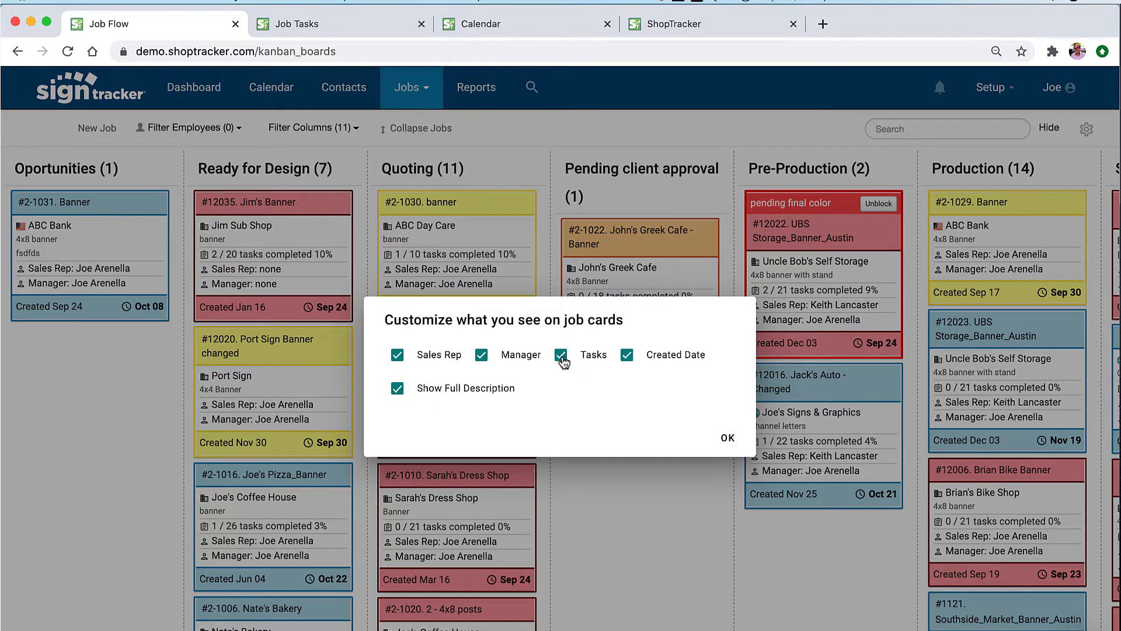
{"action": "left_click", "coordinate": [727, 440]}
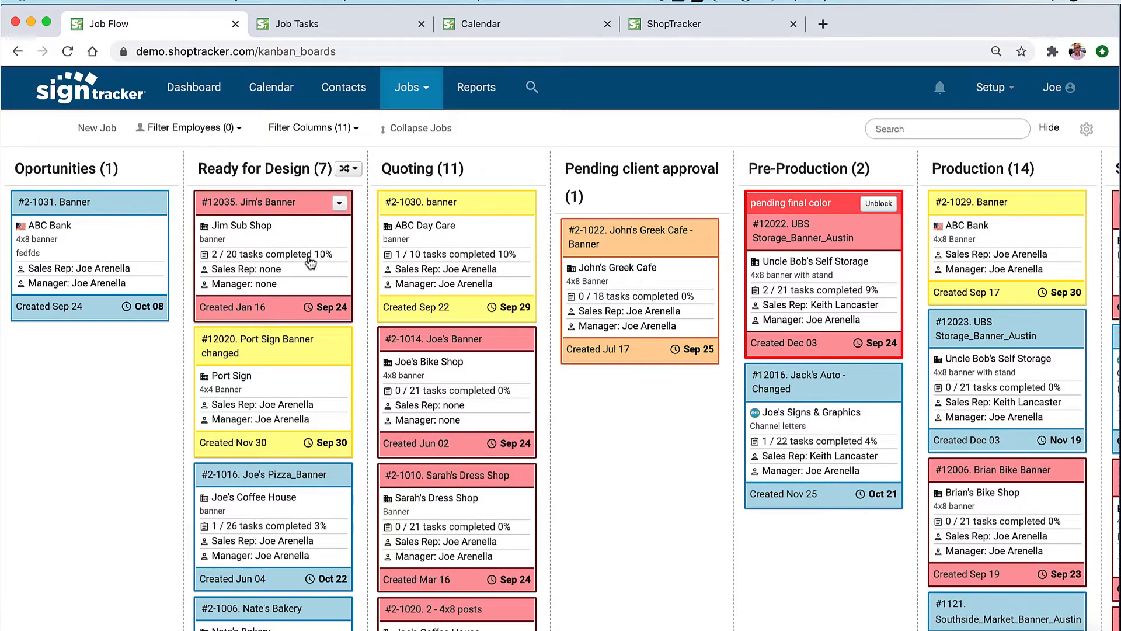
{"action": "scroll", "coordinate": [759, 312], "scroll_direction": "right", "scroll_amount": 10}
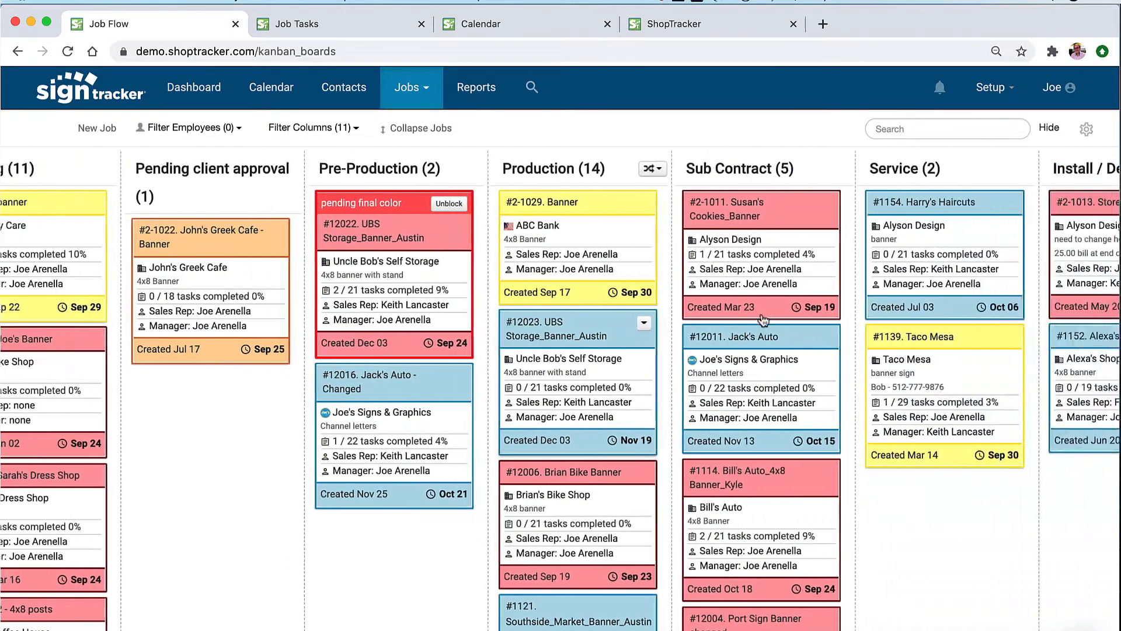
{"action": "scroll", "coordinate": [756, 315], "scroll_direction": "right", "scroll_amount": 3}
{"action": "scroll", "coordinate": [829, 331], "scroll_direction": "right", "scroll_amount": 2}
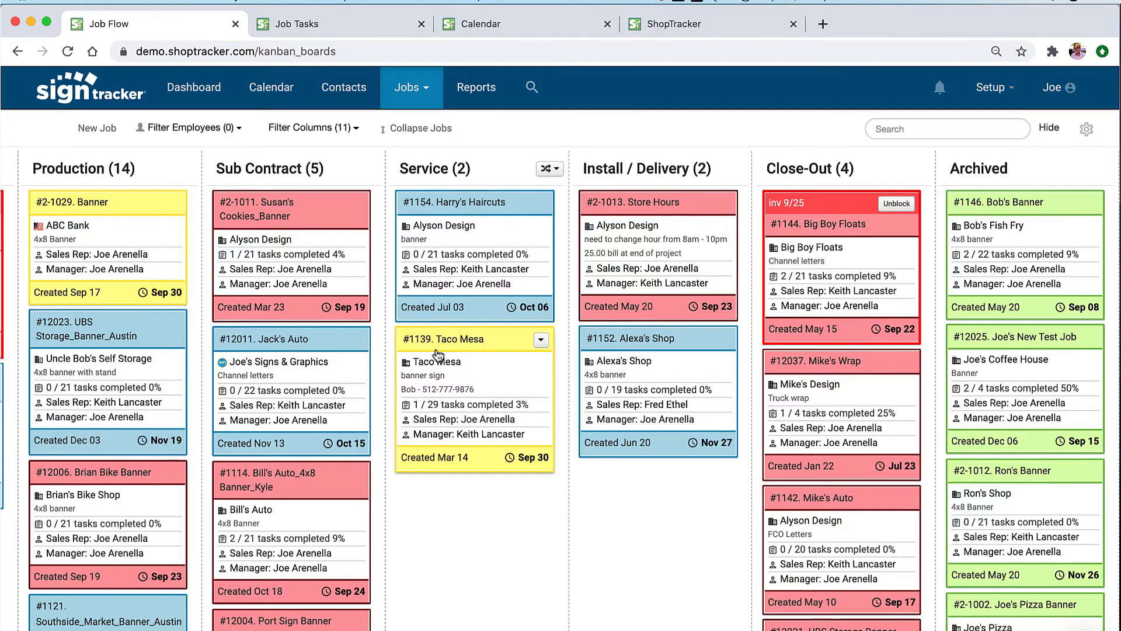
{"action": "scroll", "coordinate": [438, 354], "scroll_direction": "left", "scroll_amount": 10}
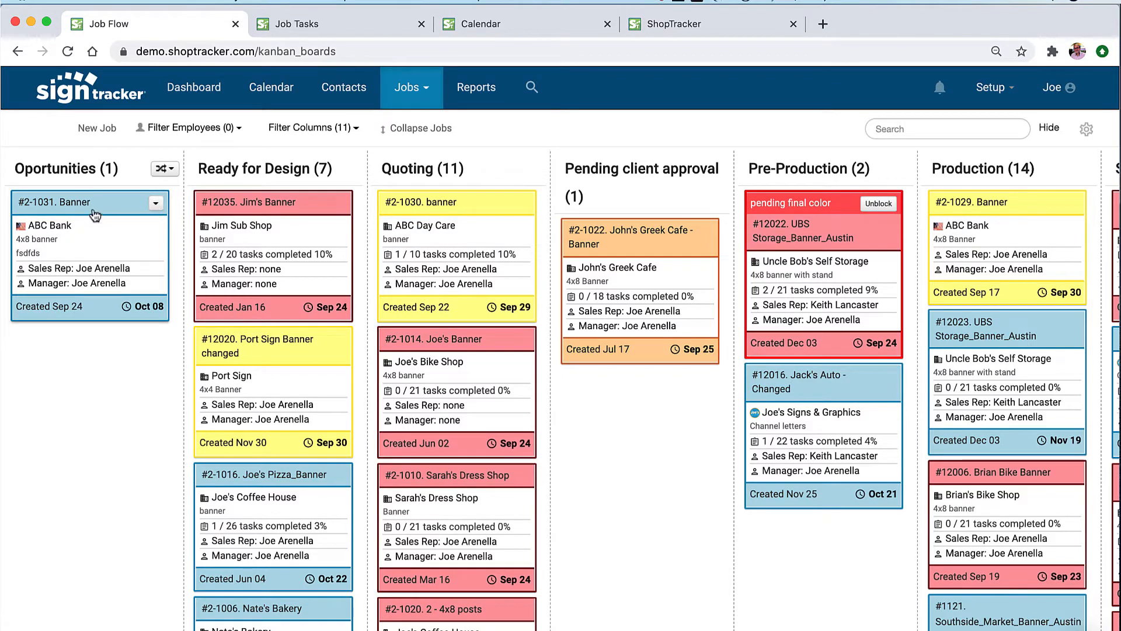
Add a task named "order materials" with the description "part 123" to job #2-1031. Banner in the Oportunities column.
{"action": "left_click", "coordinate": [156, 206]}
{"action": "left_click", "coordinate": [130, 225]}
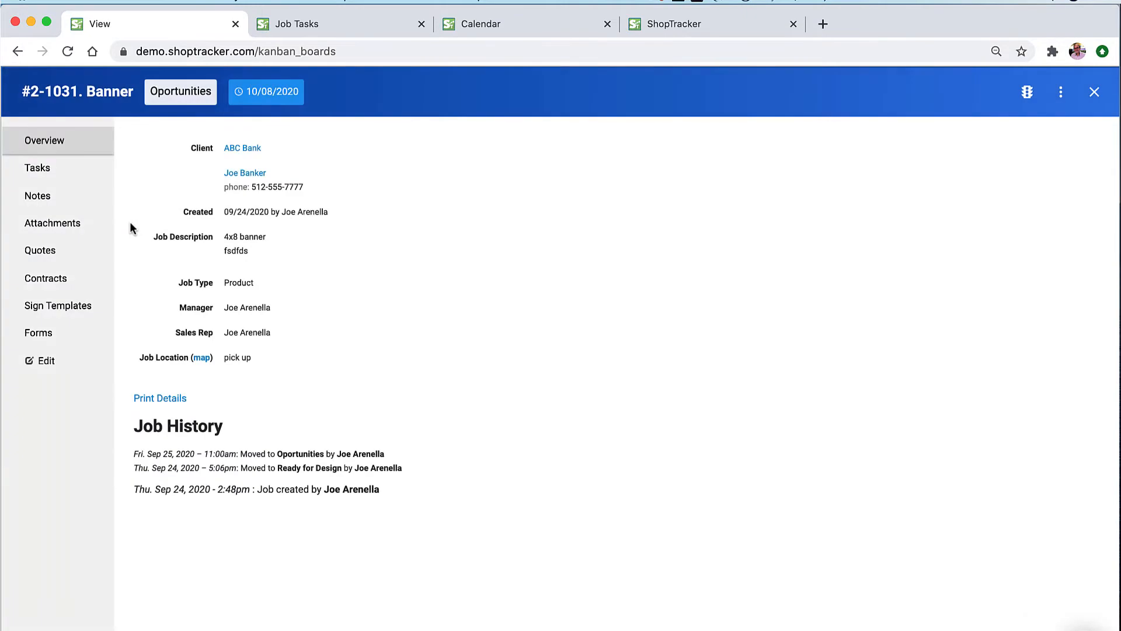
{"action": "left_click", "coordinate": [43, 171]}
{"action": "scroll", "coordinate": [202, 247], "scroll_direction": "up", "scroll_amount": 2}
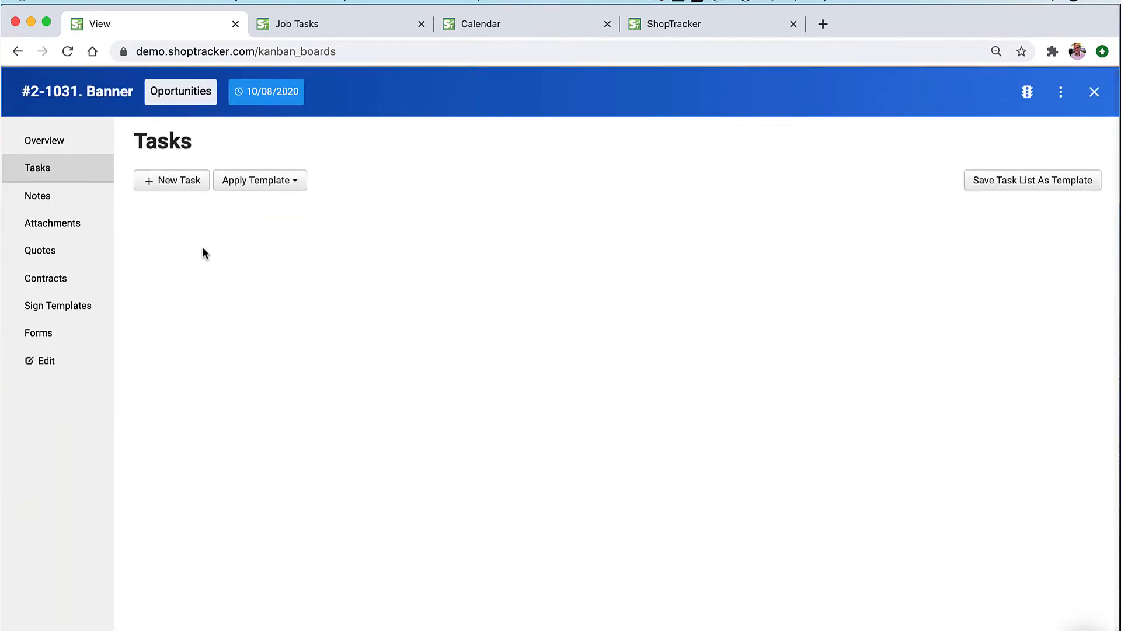
{"action": "left_click", "coordinate": [166, 186]}
{"action": "left_click", "coordinate": [178, 222]}
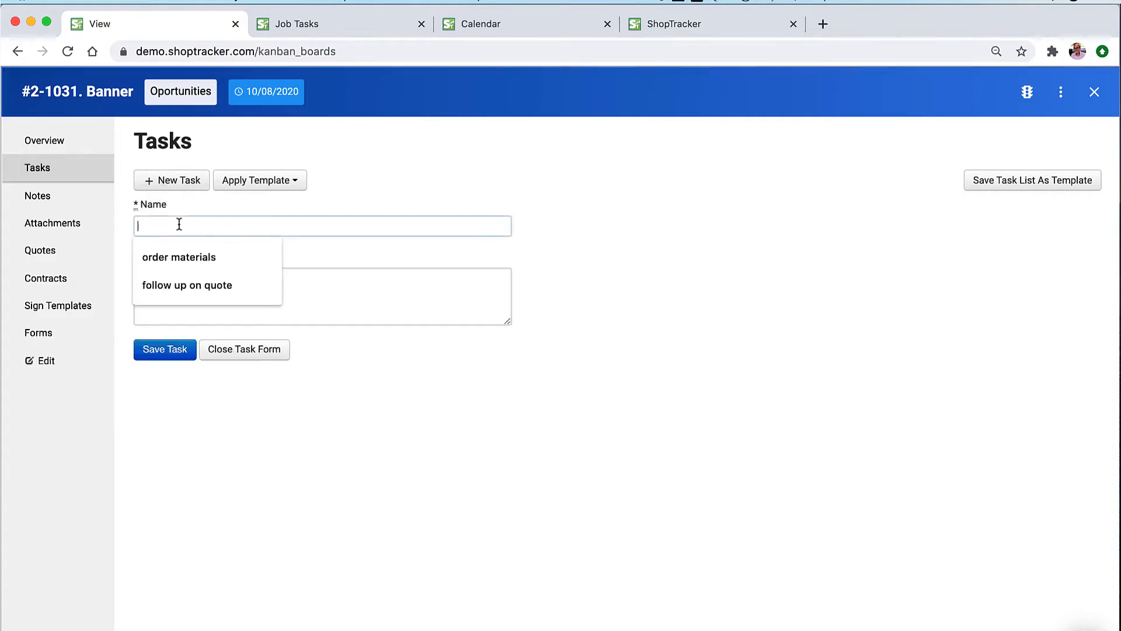
{"action": "left_click", "coordinate": [179, 256]}
{"action": "left_click", "coordinate": [169, 279]}
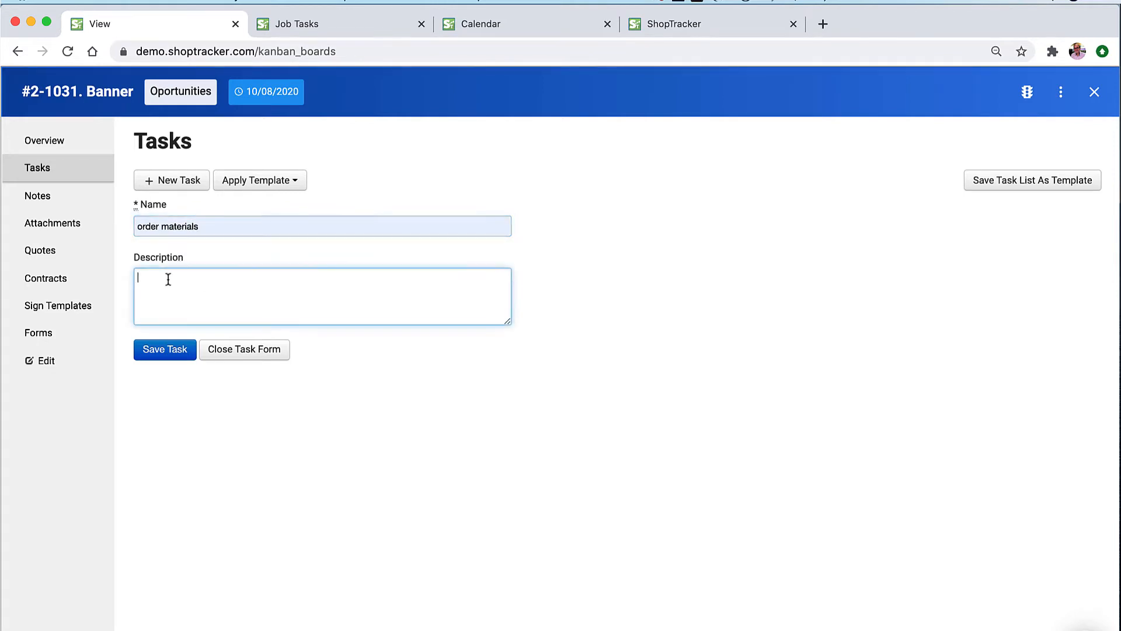
{"action": "type", "text": "part 123"}
{"action": "left_click", "coordinate": [163, 354]}
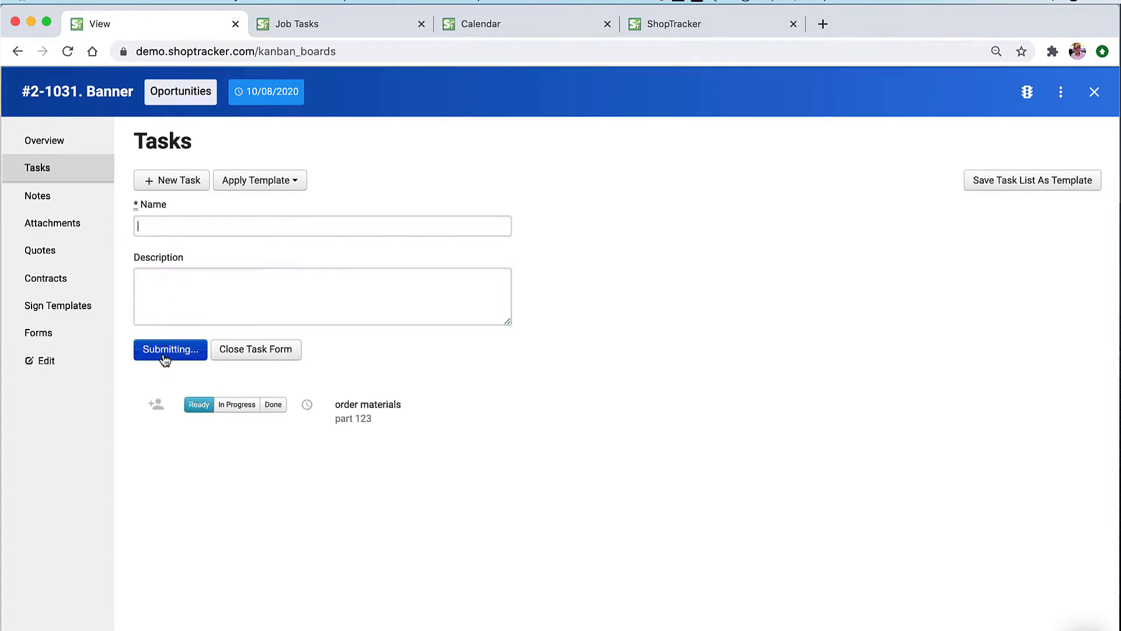
Assign the order materials task to the preselected employee and set its due date to September 30, 2020.
{"action": "left_click", "coordinate": [156, 409]}
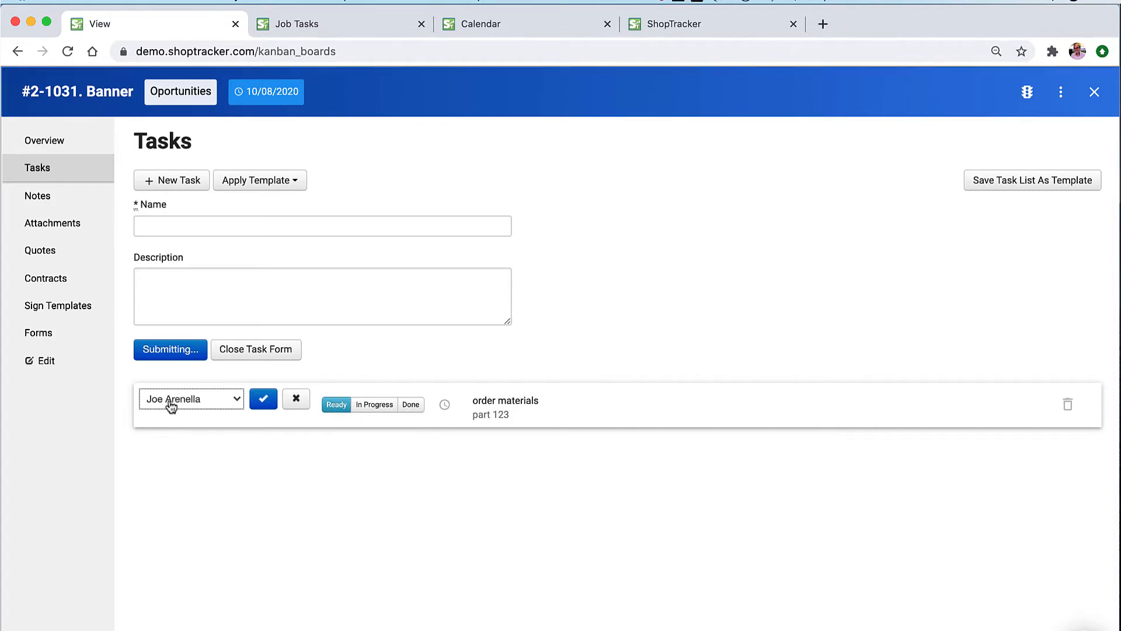
{"action": "left_click", "coordinate": [262, 400]}
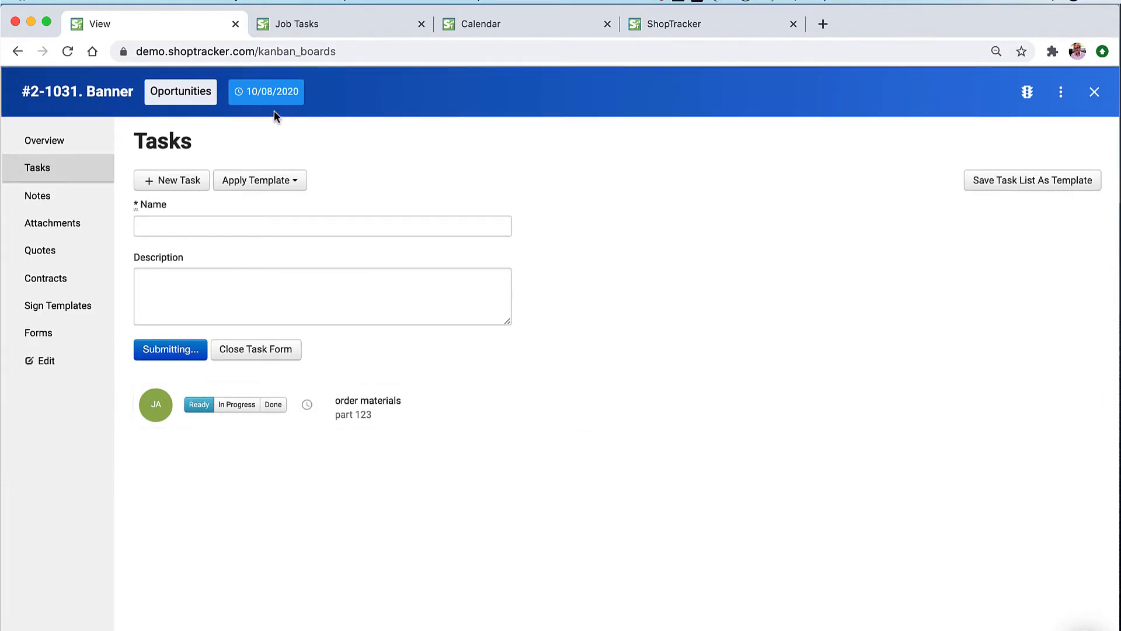
{"action": "left_click", "coordinate": [306, 403]}
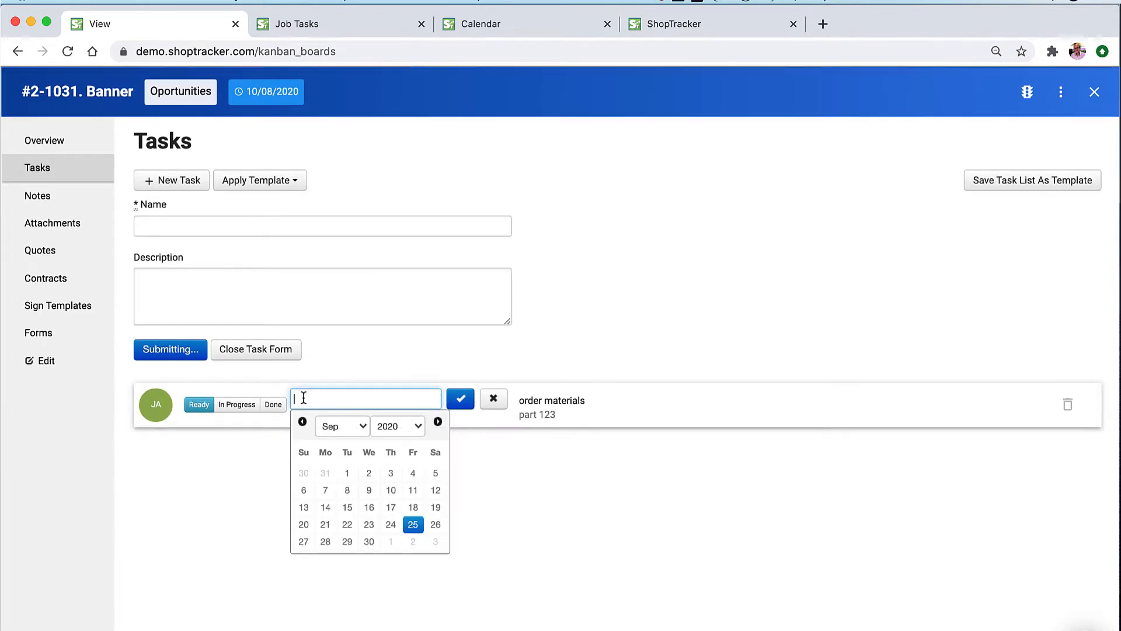
{"action": "left_click", "coordinate": [366, 543]}
{"action": "left_click", "coordinate": [461, 399]}
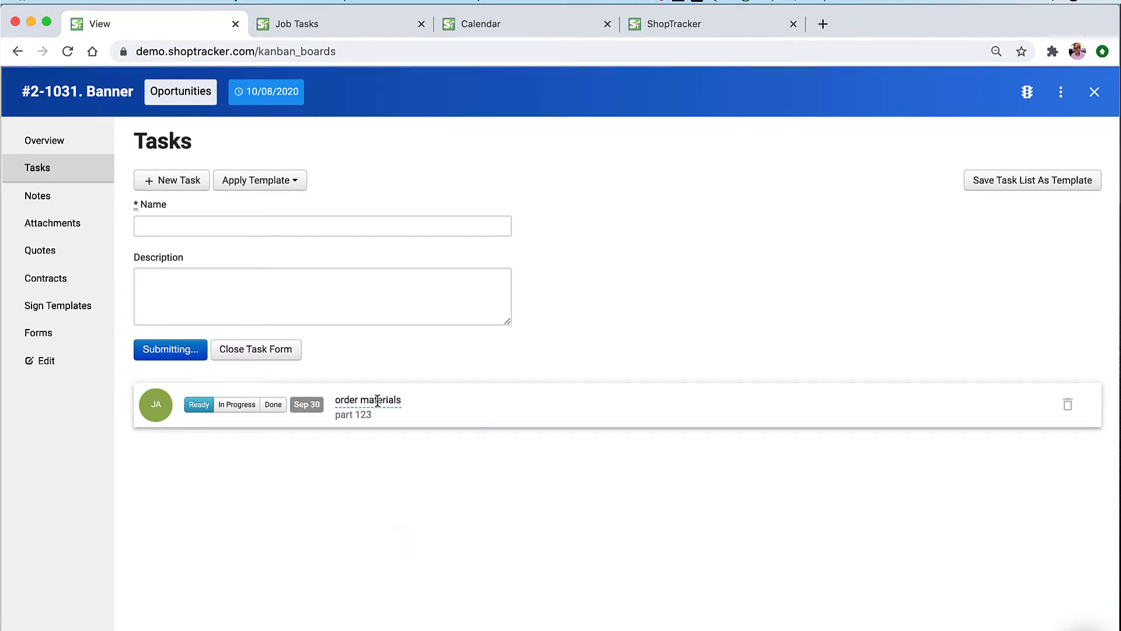
Open the order materials task's name and description for editing, and view the task templates available to apply.
{"action": "left_click", "coordinate": [381, 401]}
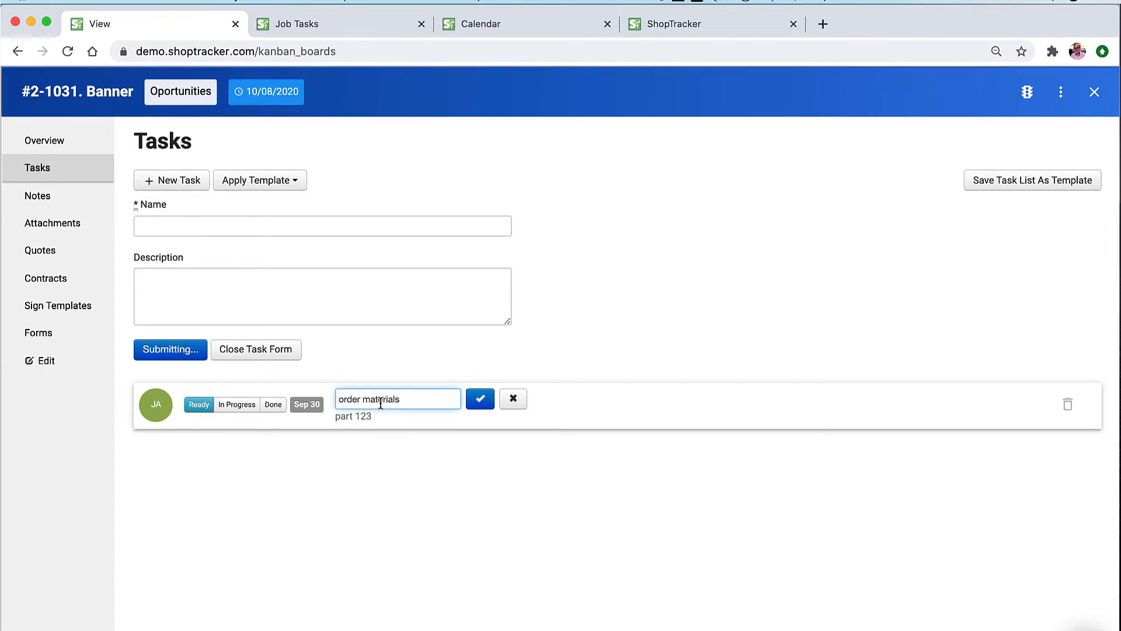
{"action": "left_click", "coordinate": [365, 419]}
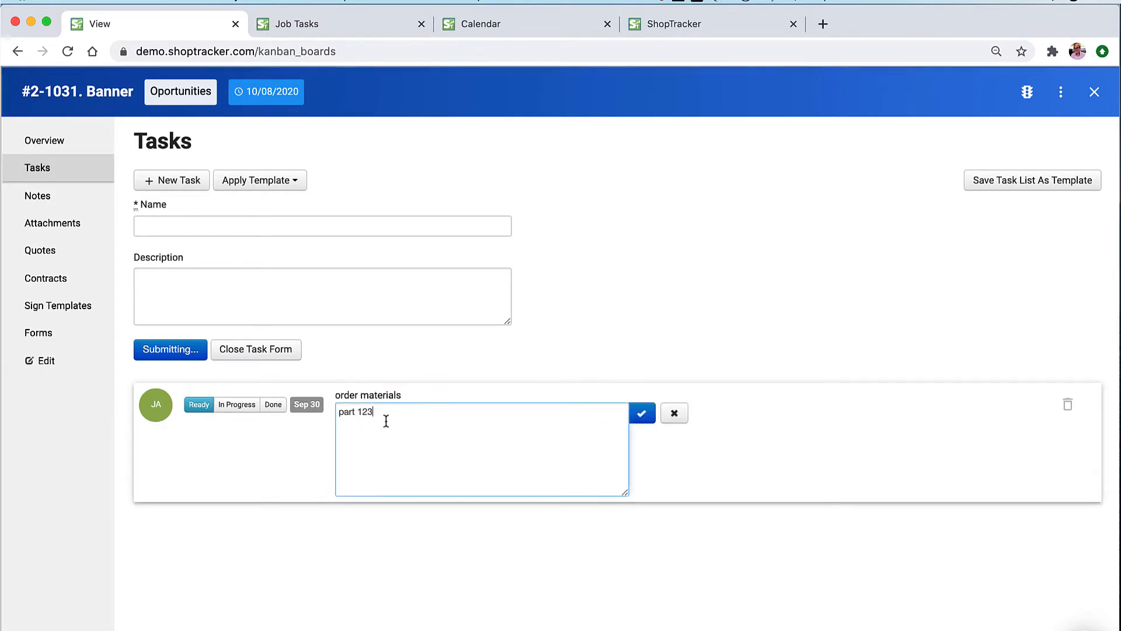
{"action": "left_click", "coordinate": [642, 413]}
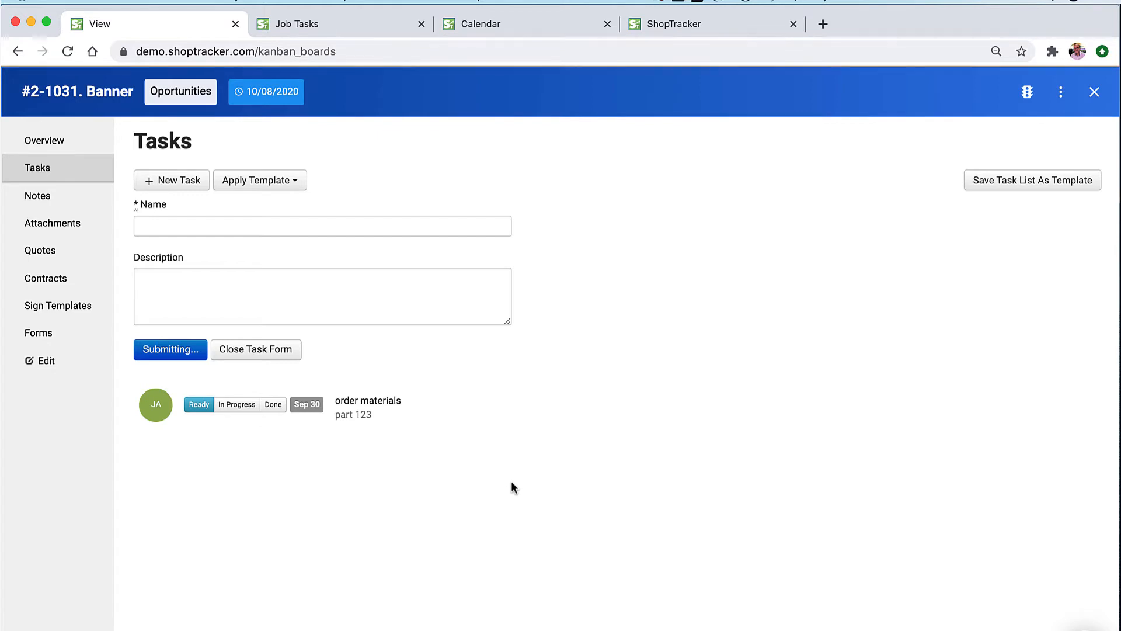
{"action": "left_click", "coordinate": [295, 185]}
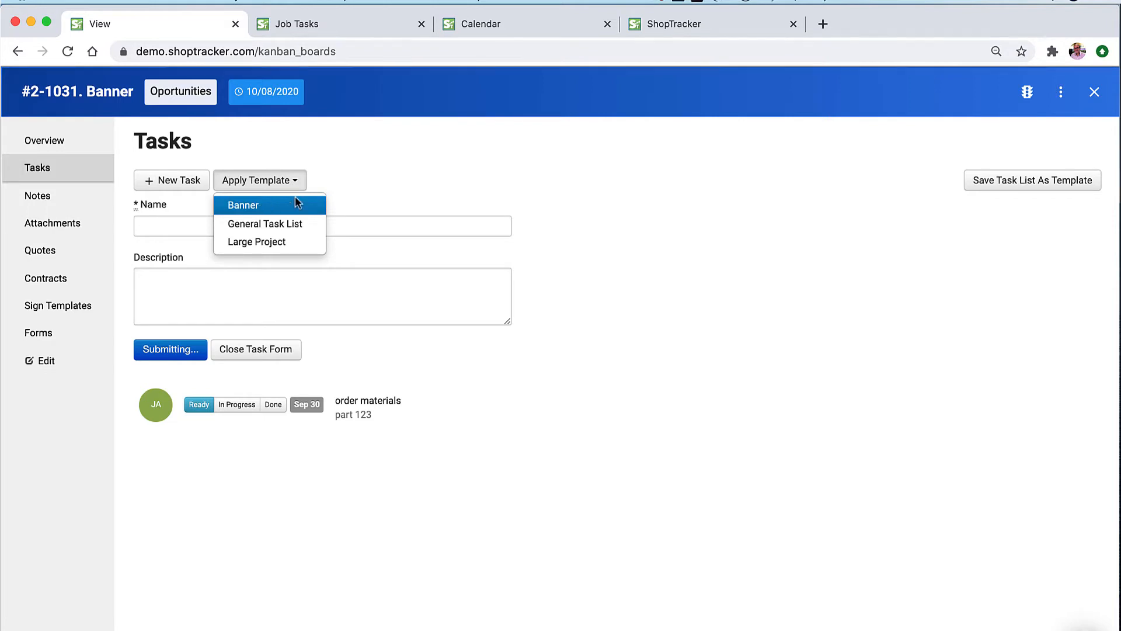
{"action": "left_click", "coordinate": [317, 166]}
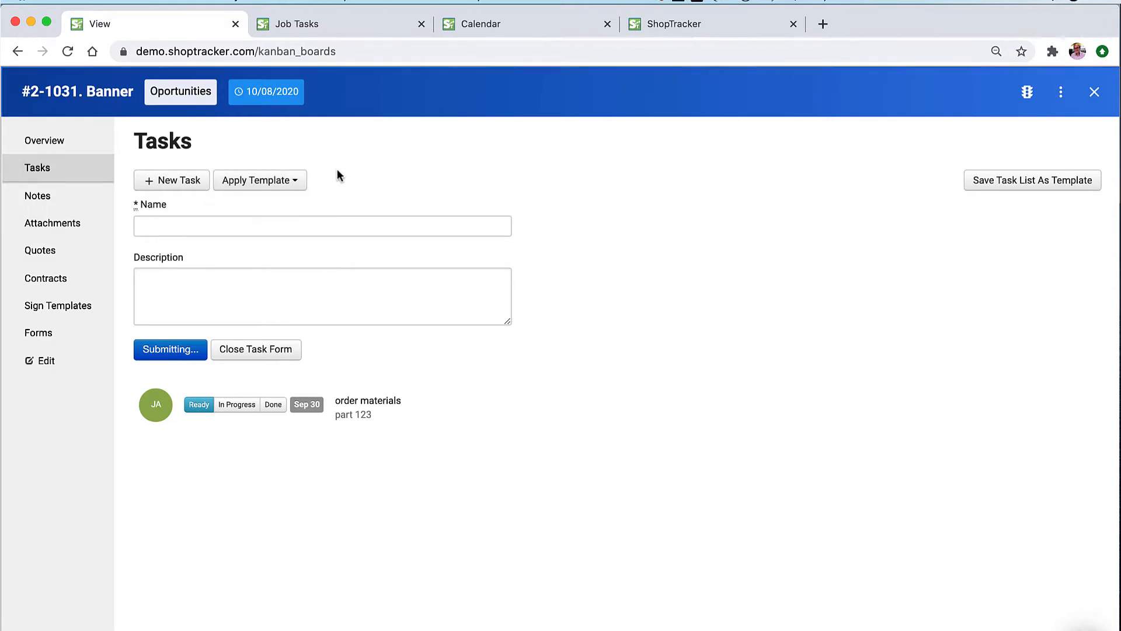
In the job task template settings, start a new template with a task "test 1" described as "test", and try to submit it.
{"action": "left_click", "coordinate": [715, 24]}
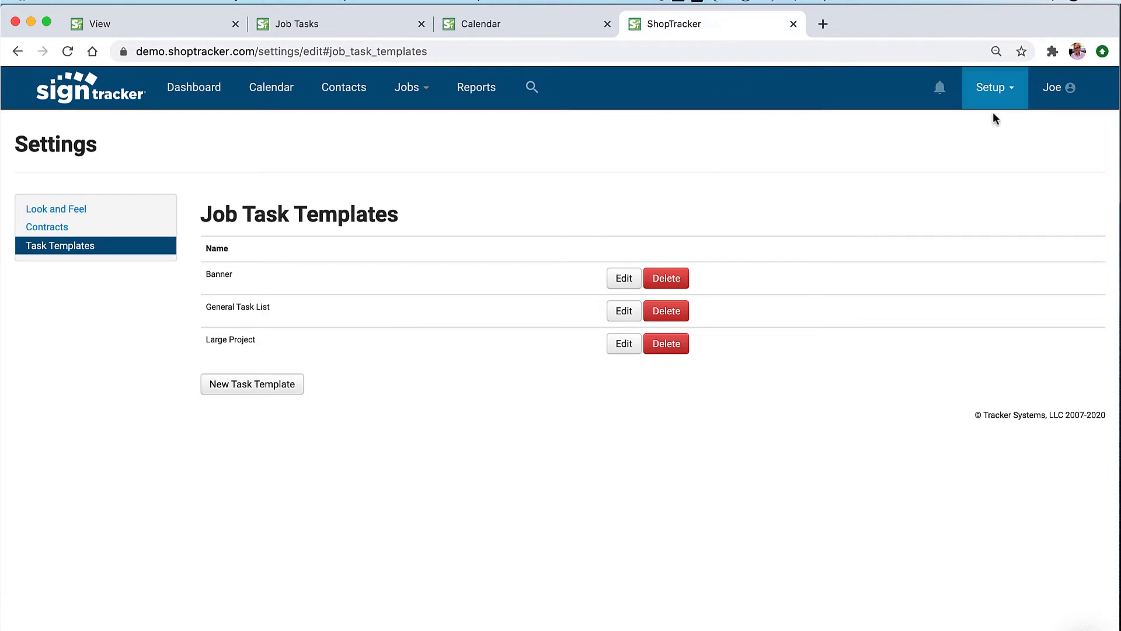
{"action": "left_click", "coordinate": [1011, 94]}
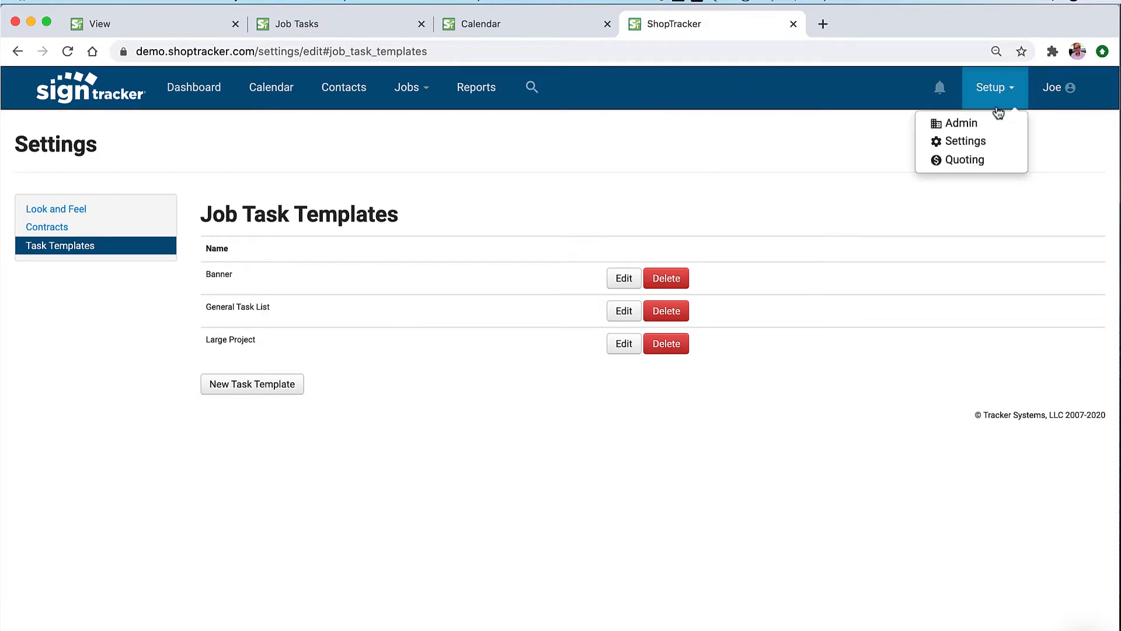
{"action": "left_click", "coordinate": [731, 132]}
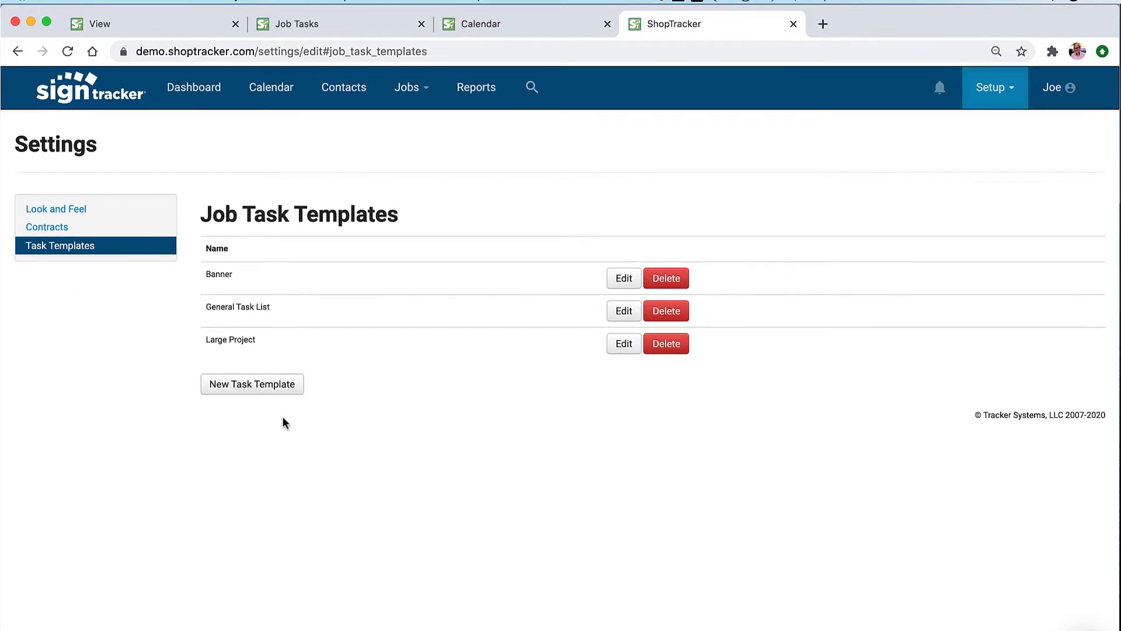
{"action": "left_click", "coordinate": [250, 385]}
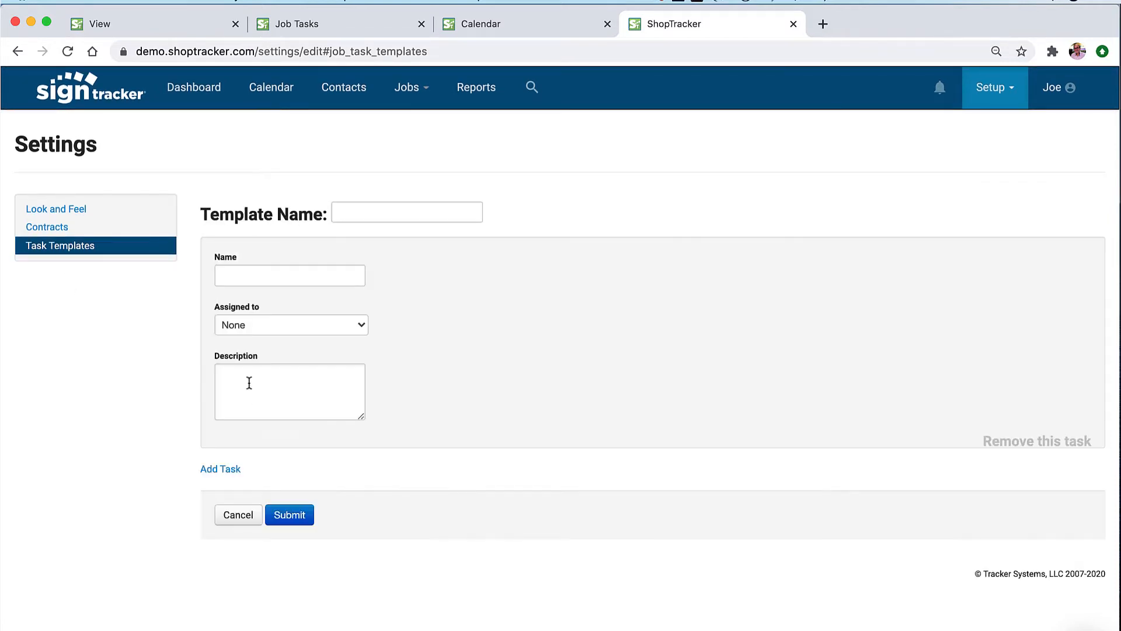
{"action": "left_click", "coordinate": [264, 277]}
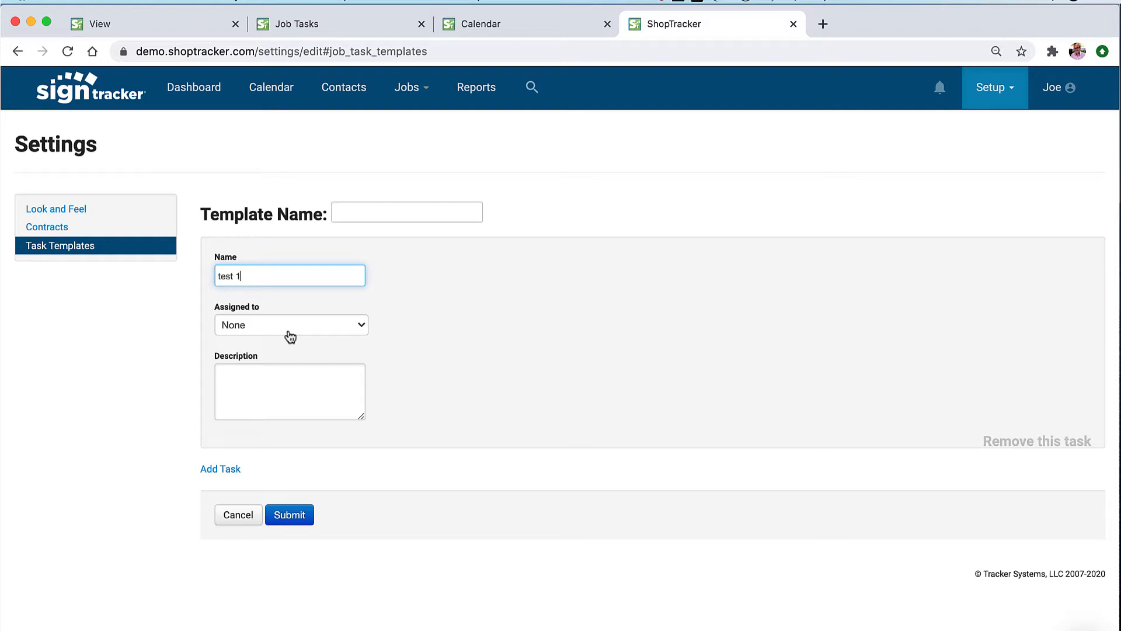
{"action": "left_click", "coordinate": [267, 392]}
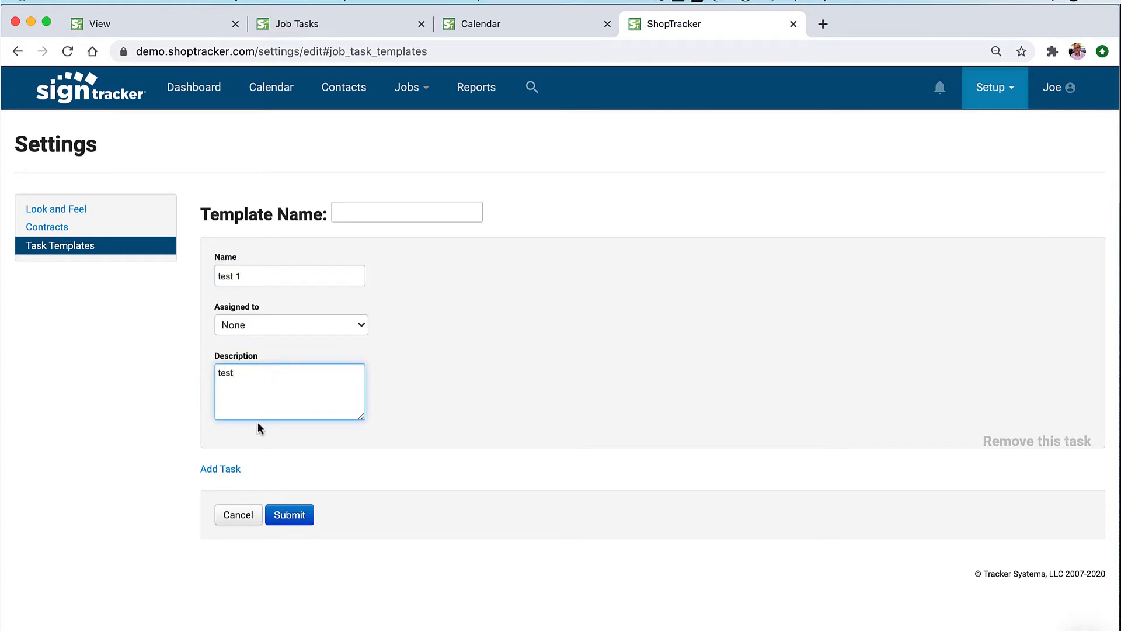
{"action": "left_click", "coordinate": [279, 516]}
{"action": "left_click", "coordinate": [708, 139]}
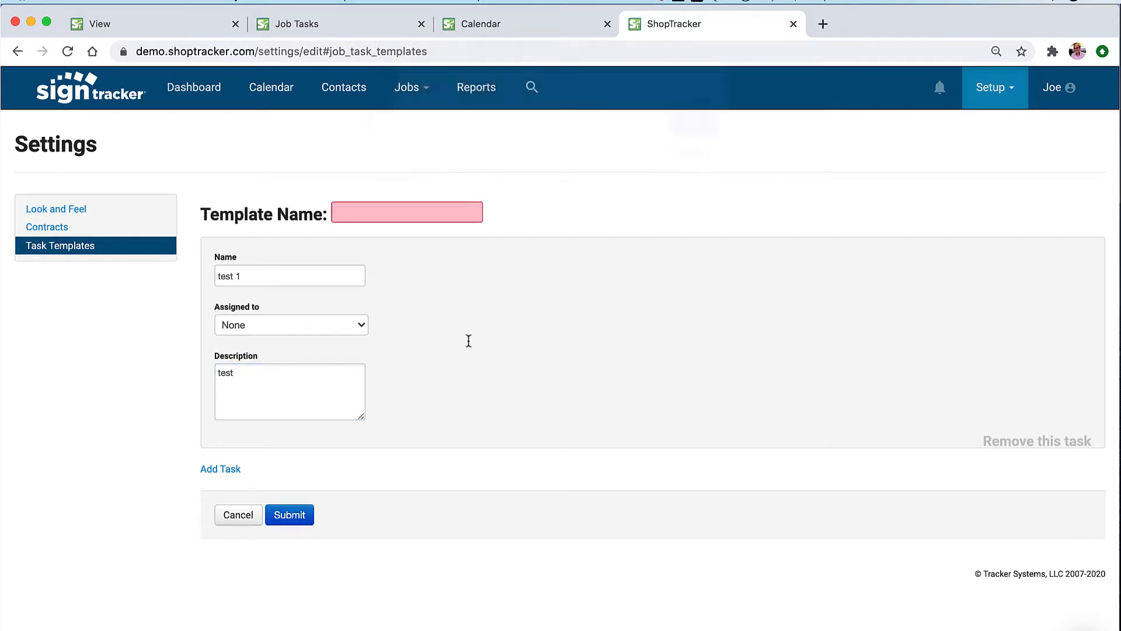
Add a second task named "testing 2" with the description "test" to the template, plus a blank third task.
{"action": "left_click", "coordinate": [227, 469]}
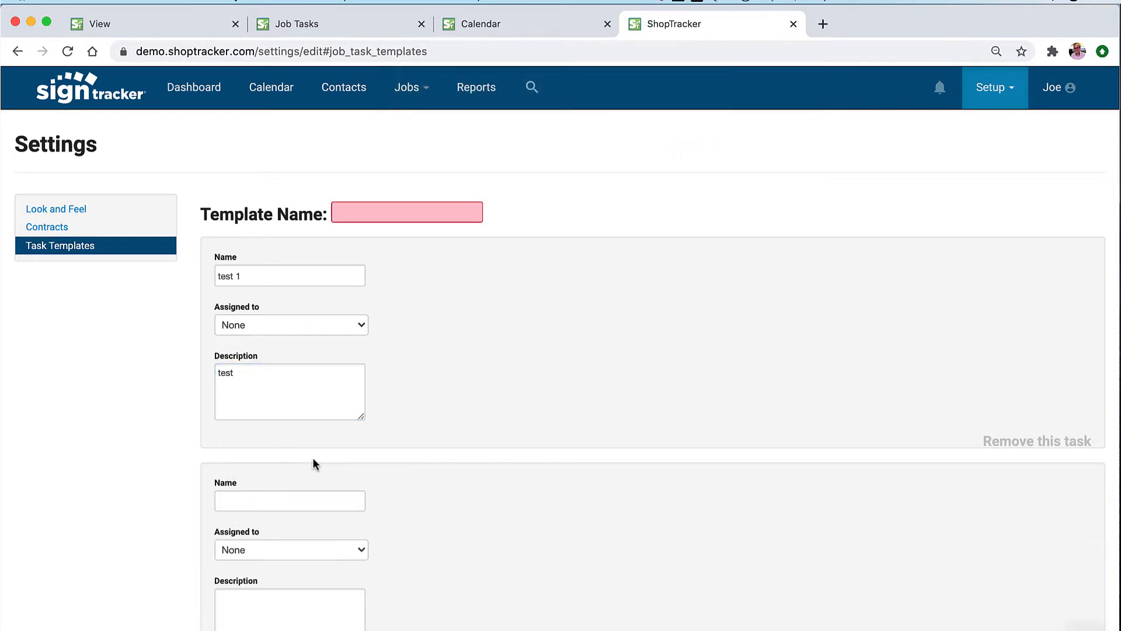
{"action": "left_click", "coordinate": [277, 498]}
{"action": "type", "text": "testing 2"}
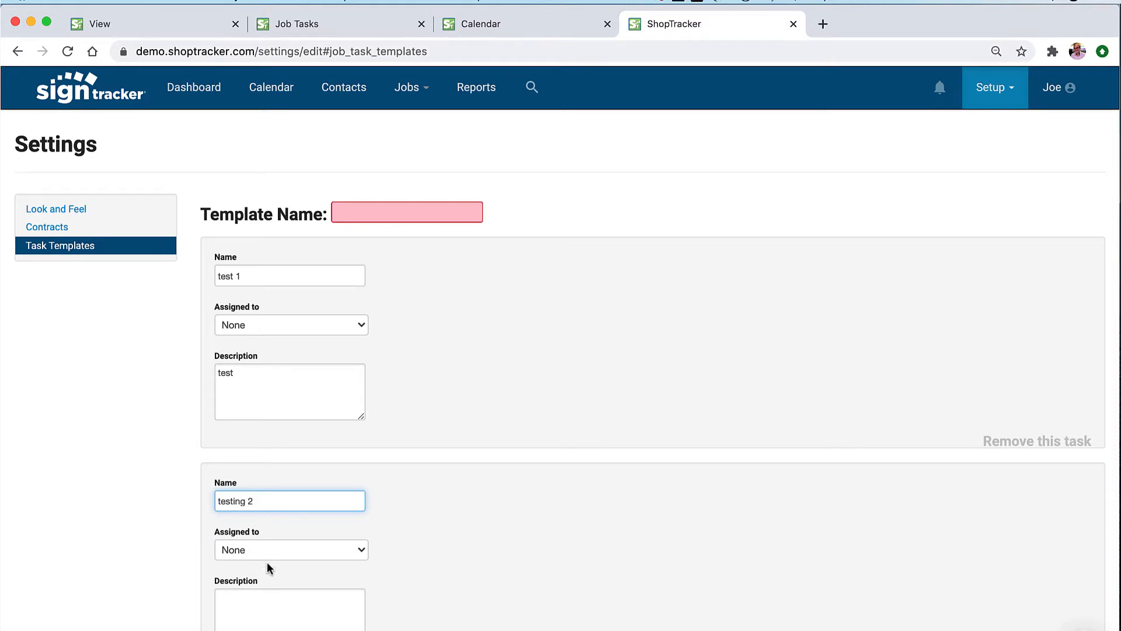
{"action": "left_click", "coordinate": [262, 609]}
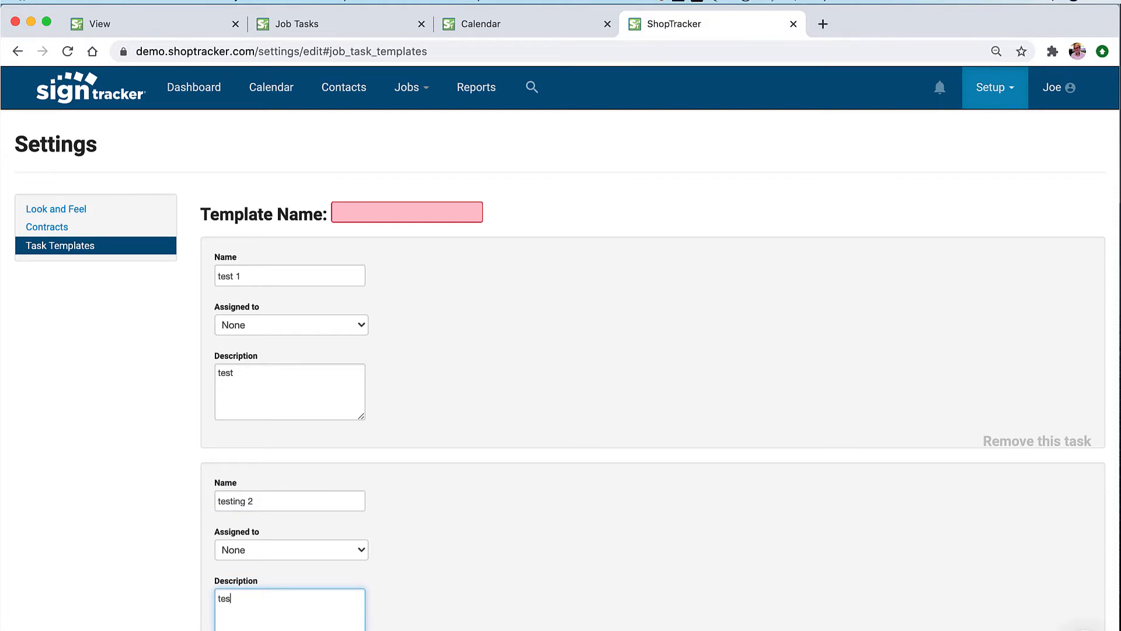
{"action": "scroll", "coordinate": [351, 612], "scroll_direction": "down", "scroll_amount": 3}
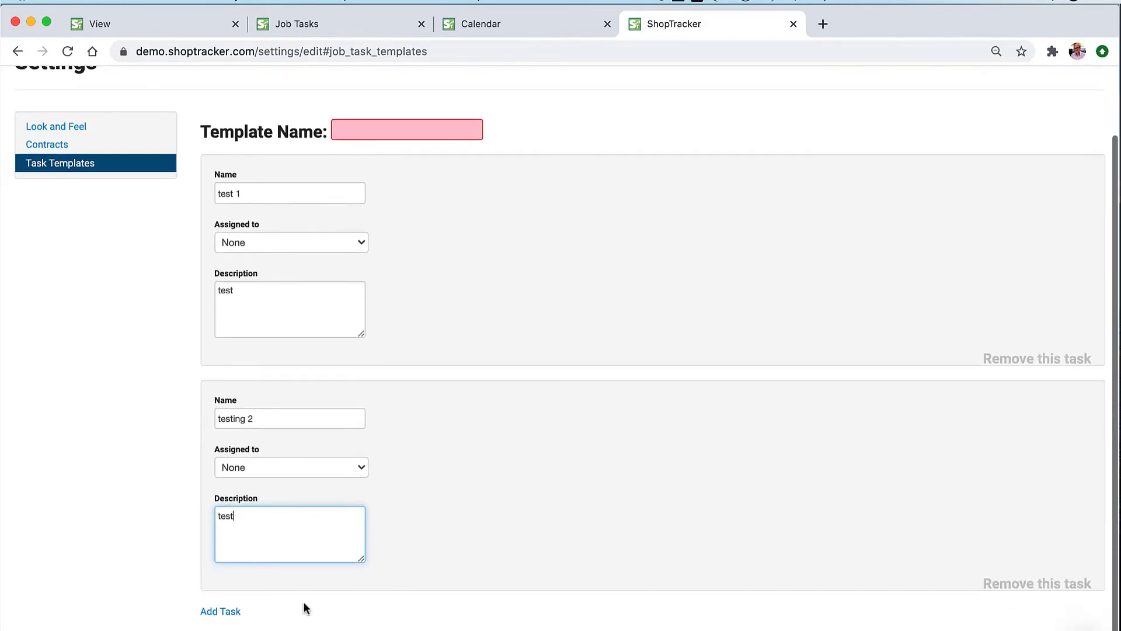
{"action": "left_click", "coordinate": [231, 615]}
Name the new task template "test" and review its task entries.
{"action": "scroll", "coordinate": [428, 594], "scroll_direction": "up", "scroll_amount": 2}
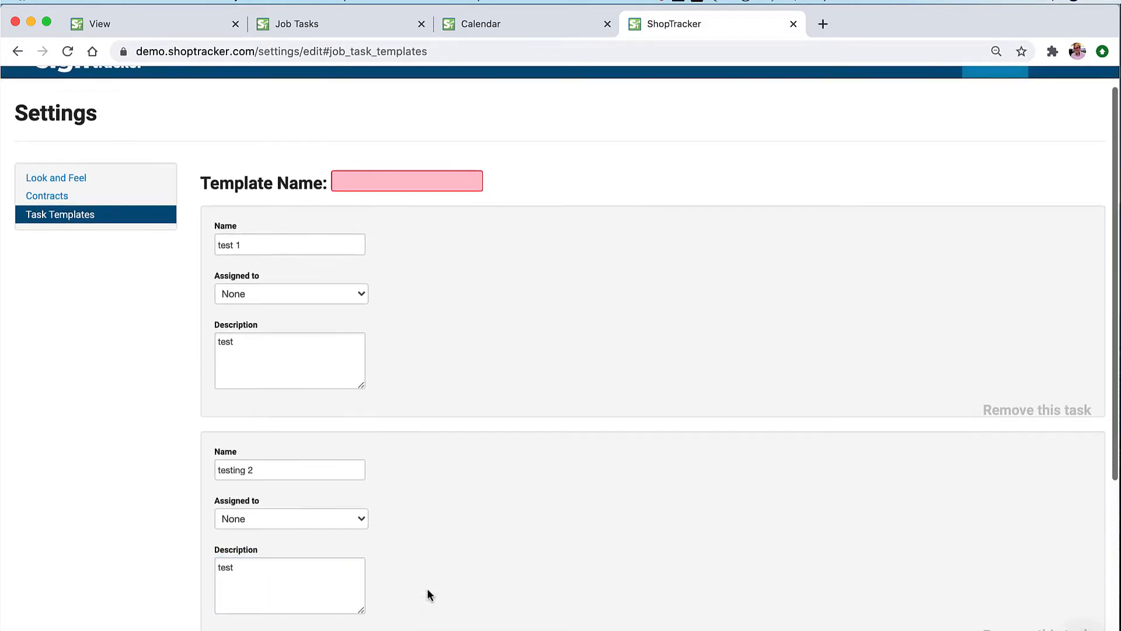
{"action": "left_click", "coordinate": [418, 179]}
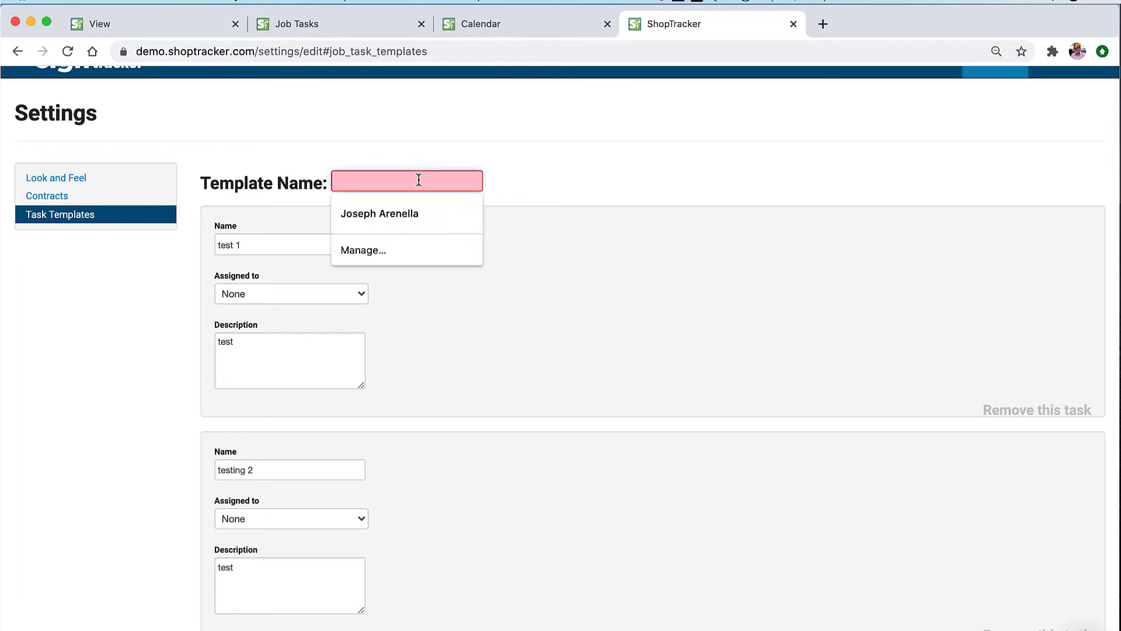
{"action": "type", "text": "test"}
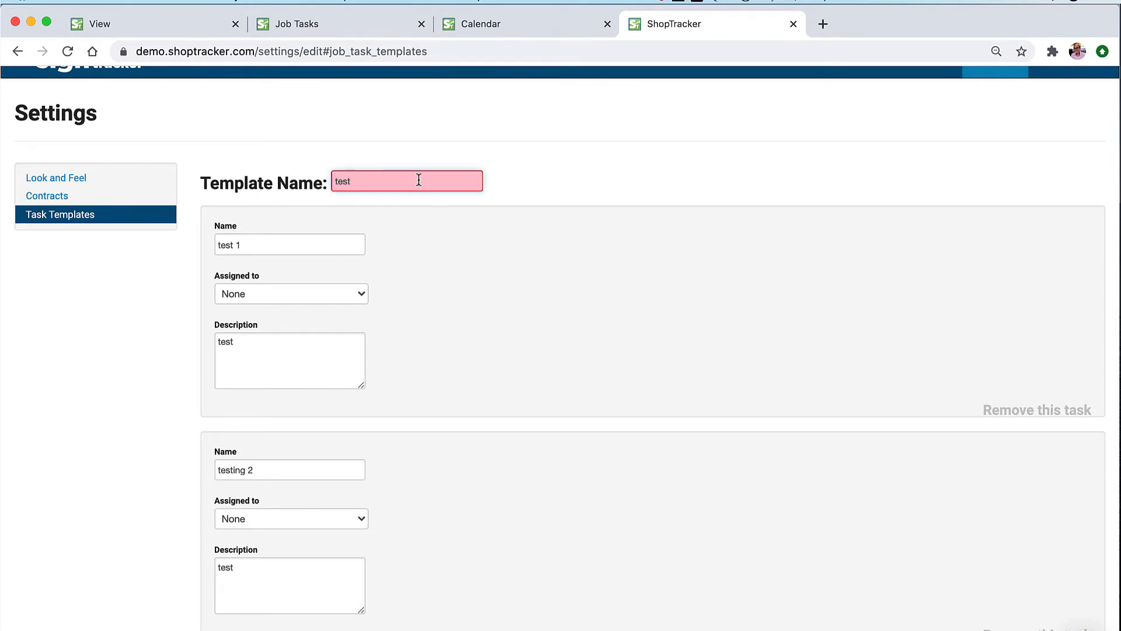
{"action": "scroll", "coordinate": [461, 392], "scroll_direction": "down", "scroll_amount": 2}
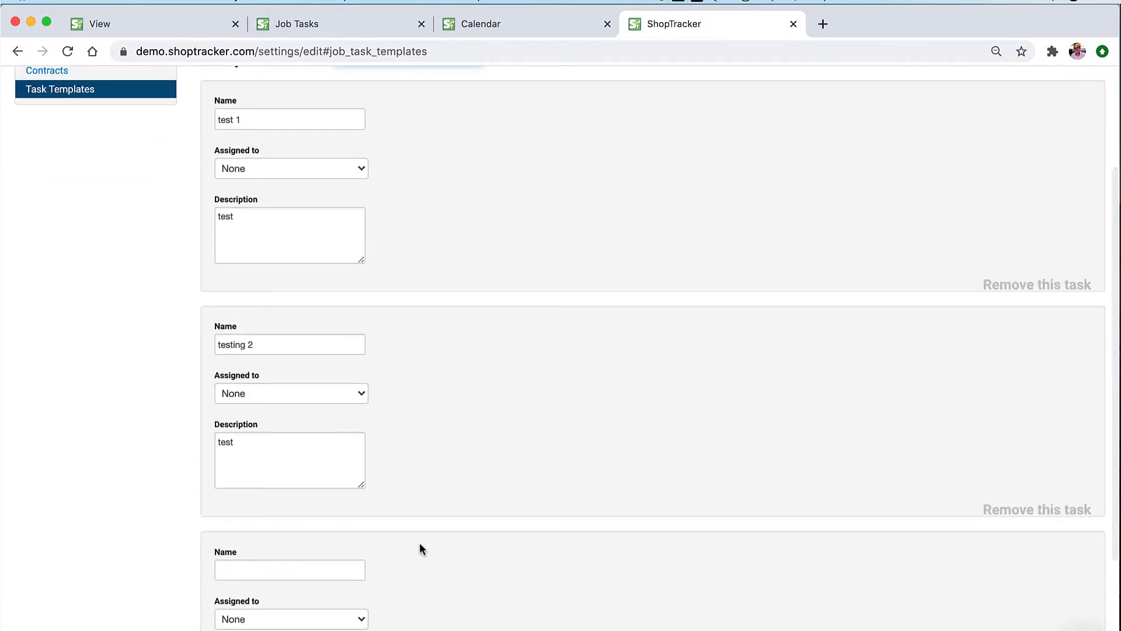
{"action": "scroll", "coordinate": [420, 545], "scroll_direction": "down", "scroll_amount": 3}
{"action": "scroll", "coordinate": [422, 548], "scroll_direction": "up", "scroll_amount": 2}
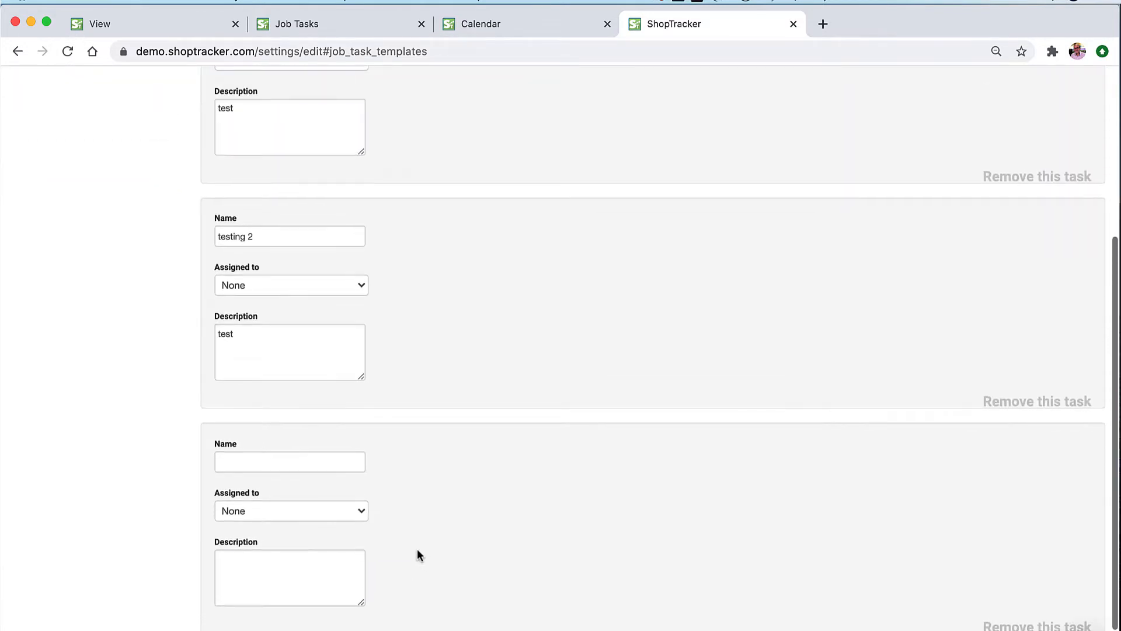
Move the blank task above "testing 2" in the template's task order, and cancel the new template.
{"action": "left_click_drag", "start_coordinate": [470, 538], "coordinate": [467, 340]}
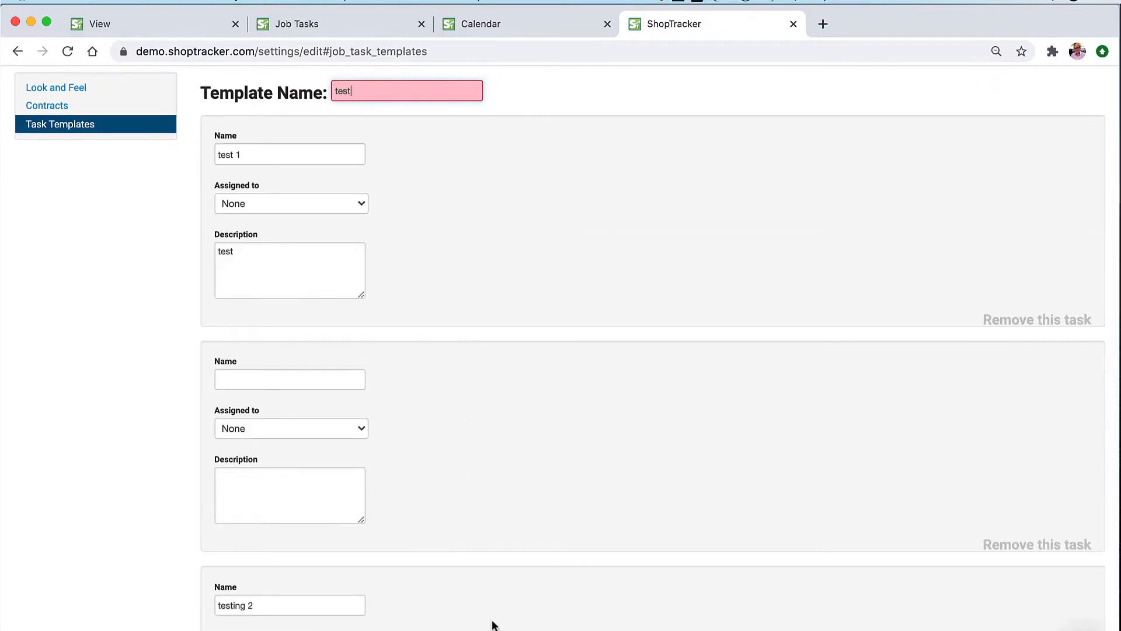
{"action": "left_click_drag", "start_coordinate": [493, 620], "coordinate": [482, 345]}
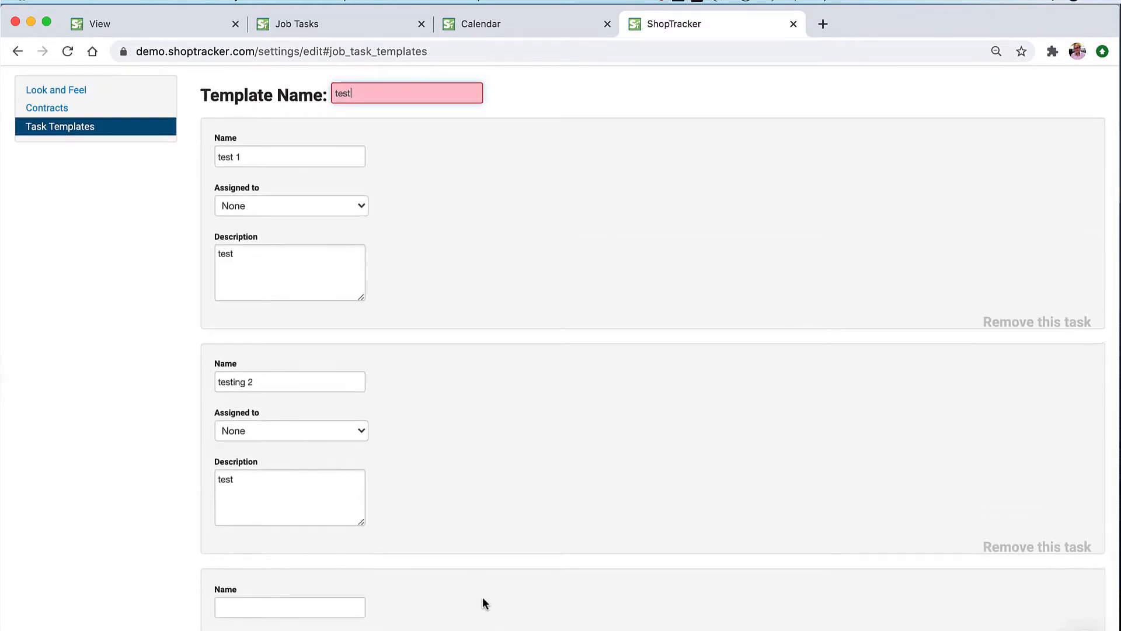
{"action": "left_click_drag", "start_coordinate": [482, 601], "coordinate": [496, 332]}
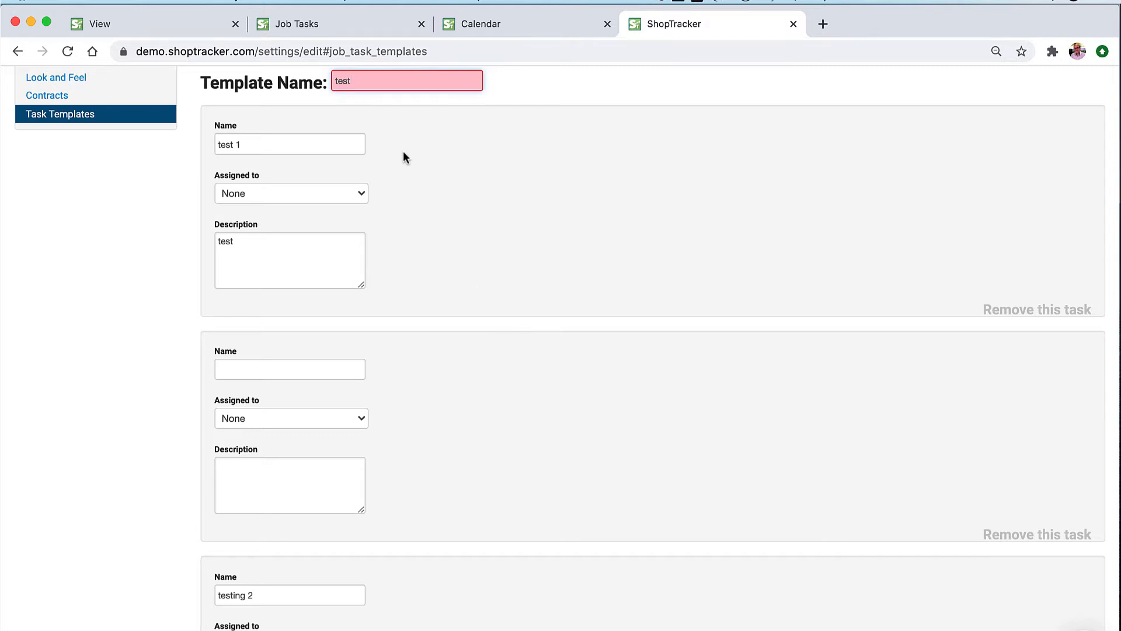
{"action": "scroll", "coordinate": [463, 254], "scroll_direction": "down", "scroll_amount": 5}
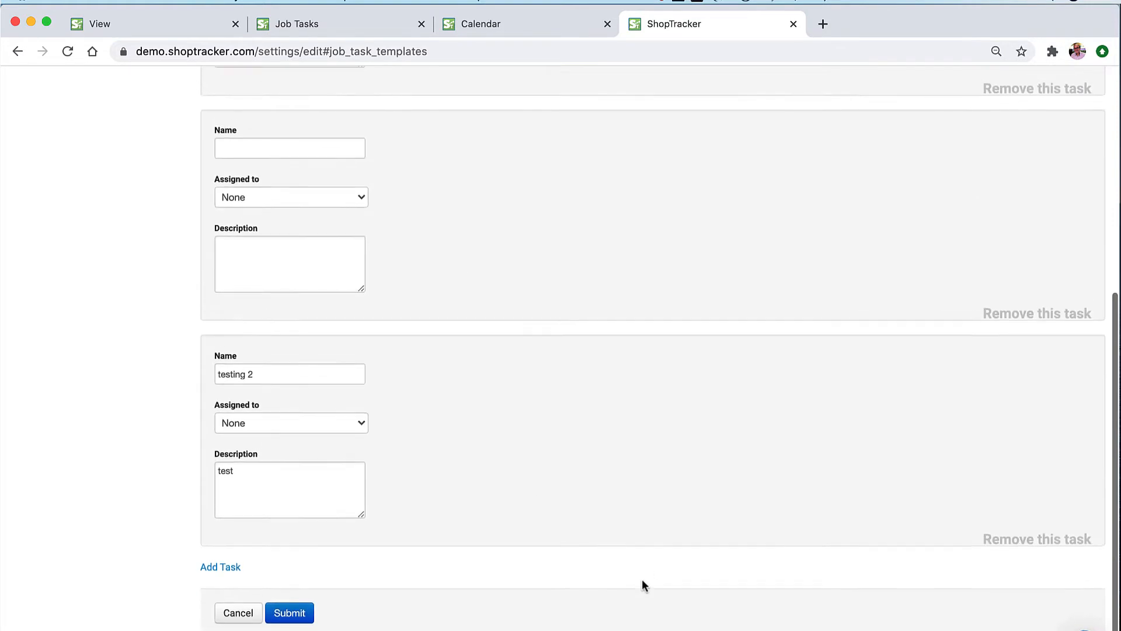
{"action": "left_click", "coordinate": [238, 613]}
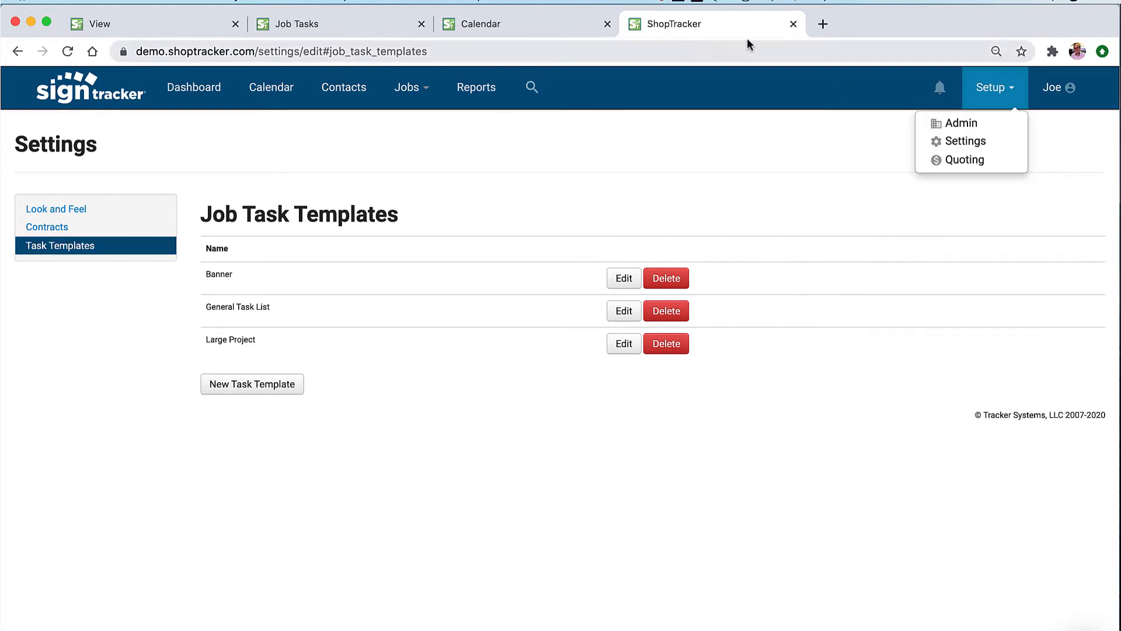
Close the settings page and return to the Banner job's task list.
{"action": "left_click", "coordinate": [794, 24]}
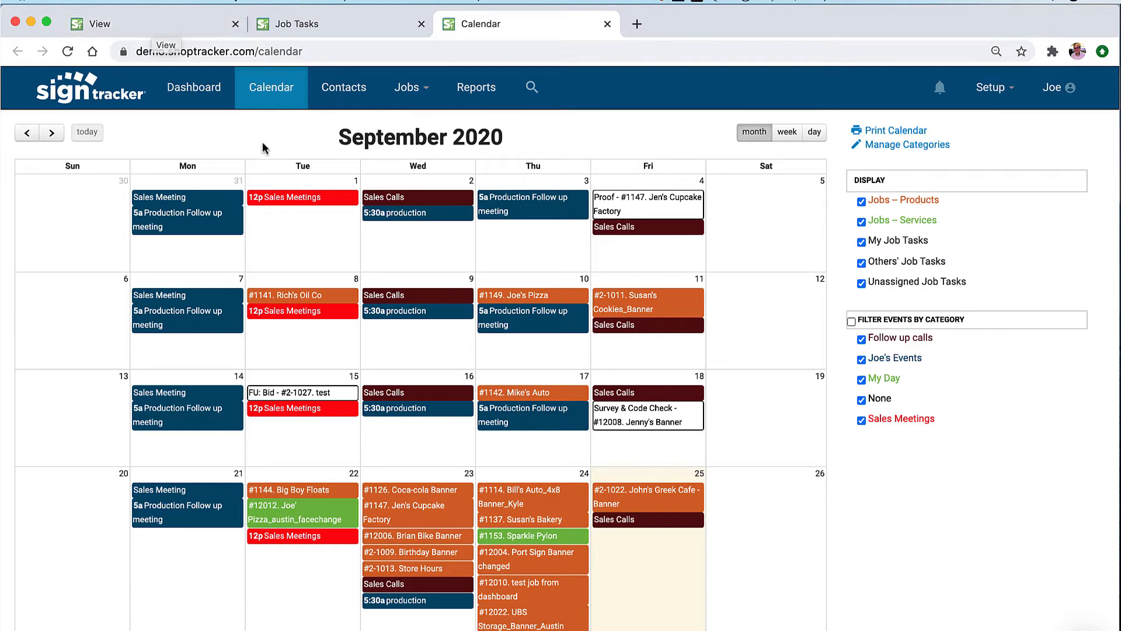
{"action": "left_click", "coordinate": [354, 28]}
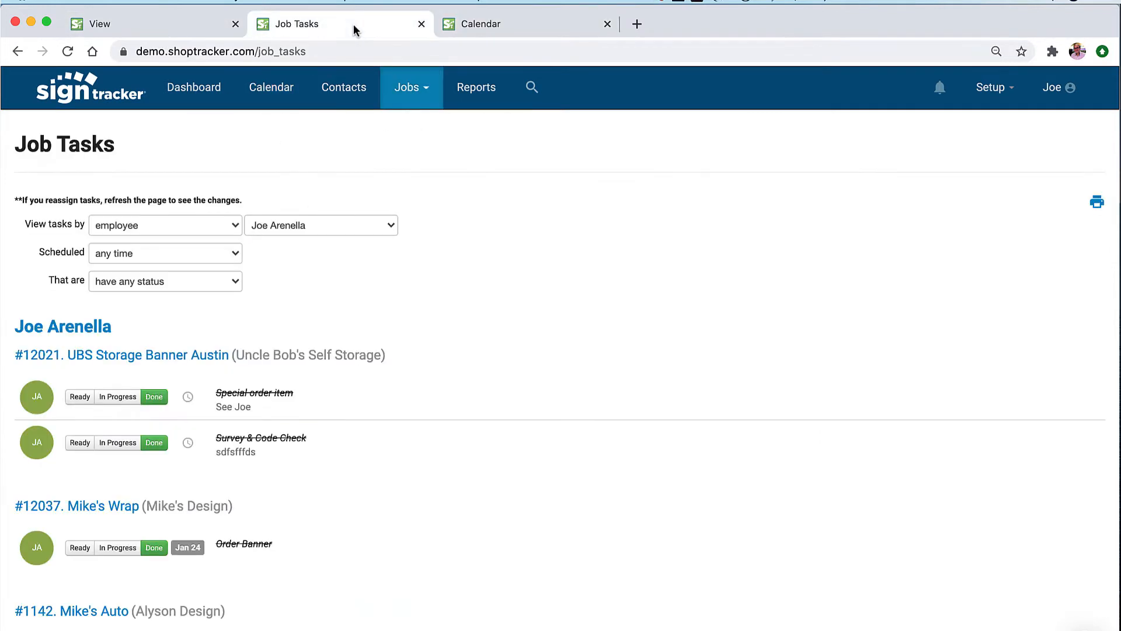
{"action": "left_click", "coordinate": [172, 29]}
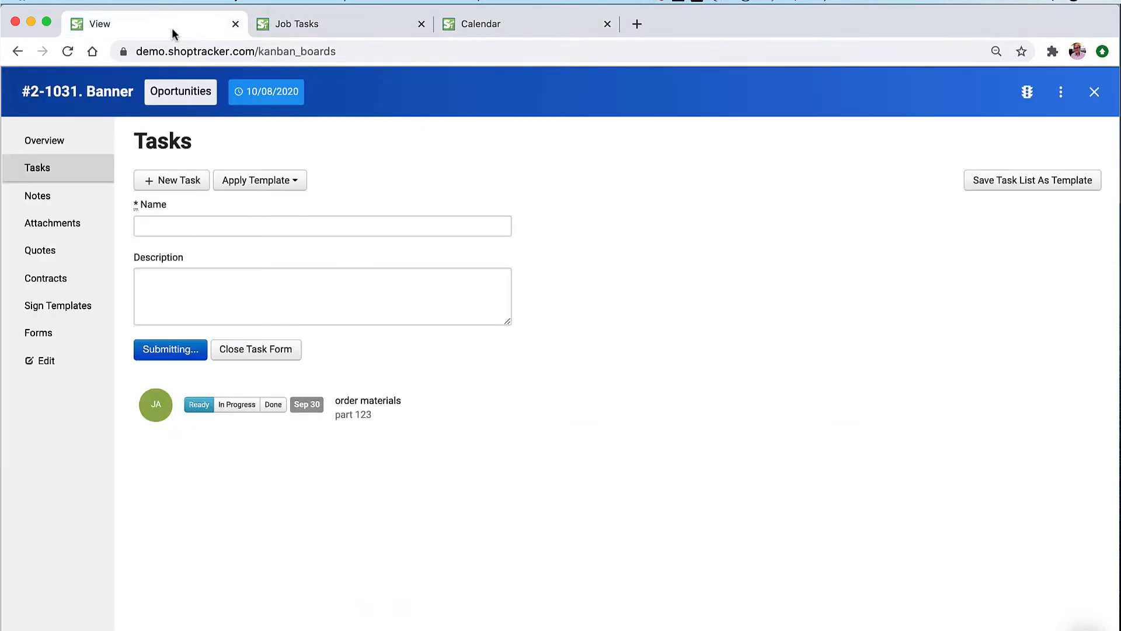
Apply the Banner task template to the job and assign the Order Banner task to the second employee offered.
{"action": "left_click", "coordinate": [296, 185]}
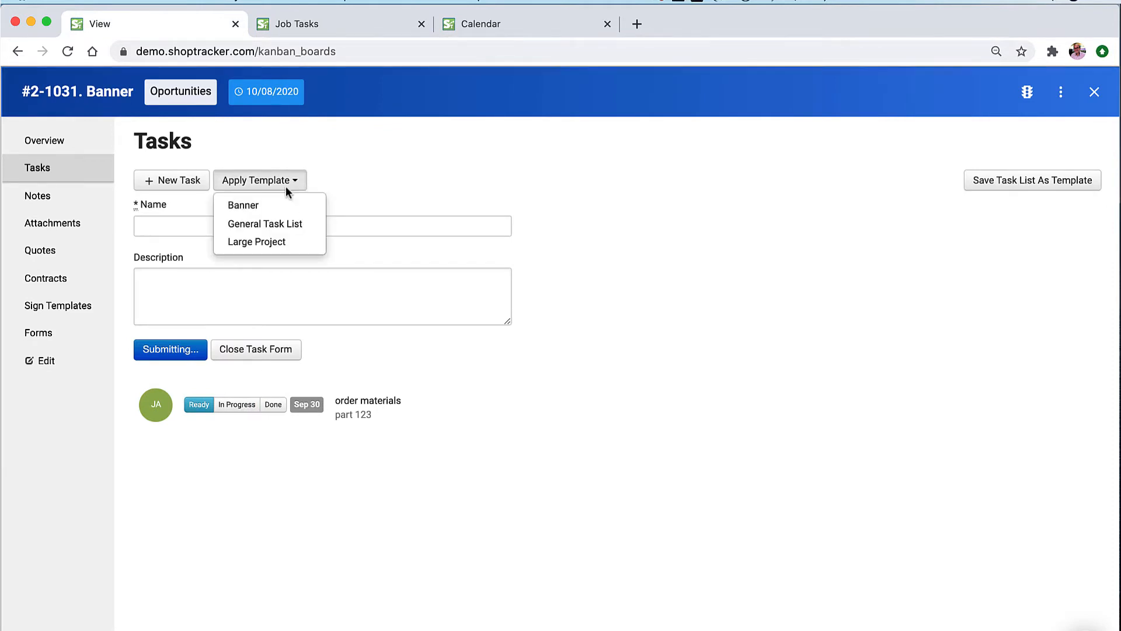
{"action": "left_click", "coordinate": [271, 207]}
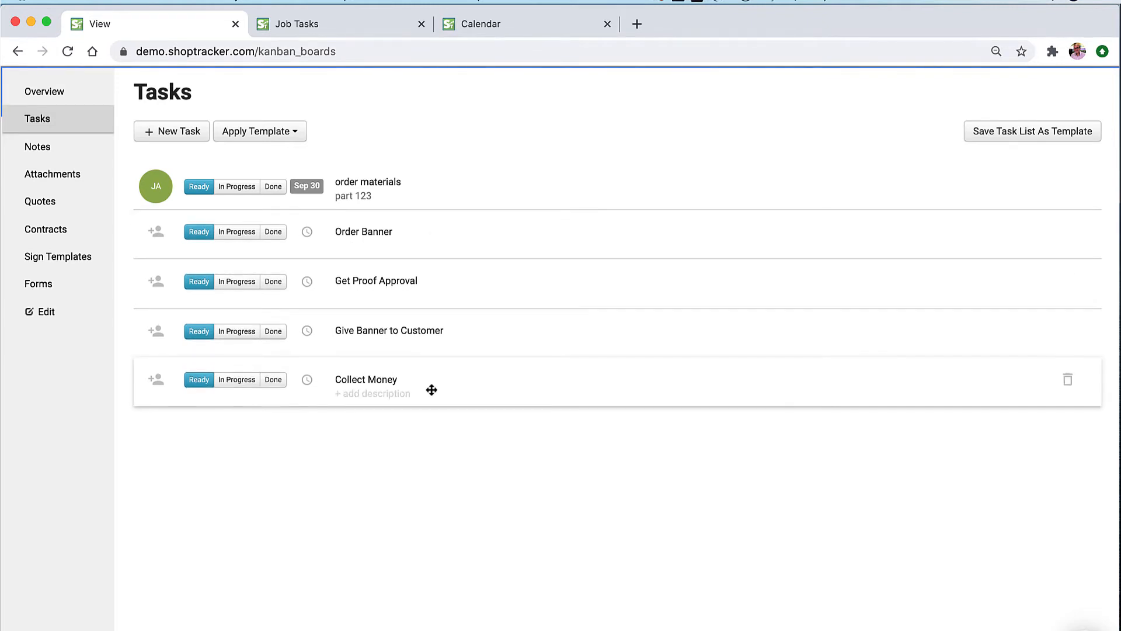
{"action": "left_click", "coordinate": [153, 233]}
{"action": "left_click", "coordinate": [156, 231]}
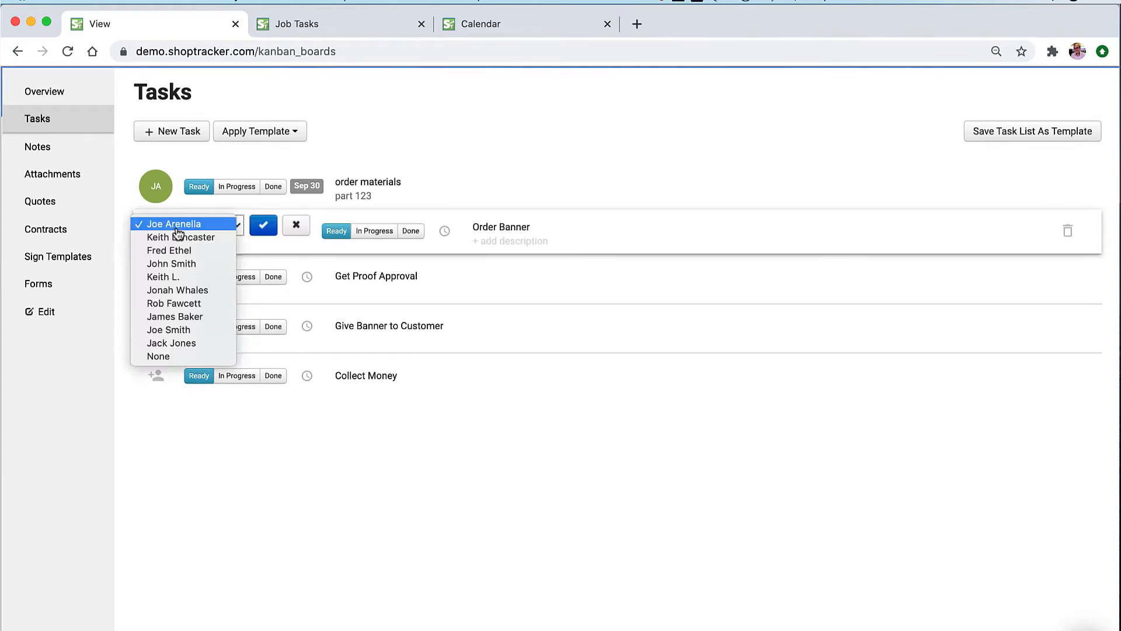
{"action": "left_click", "coordinate": [173, 243]}
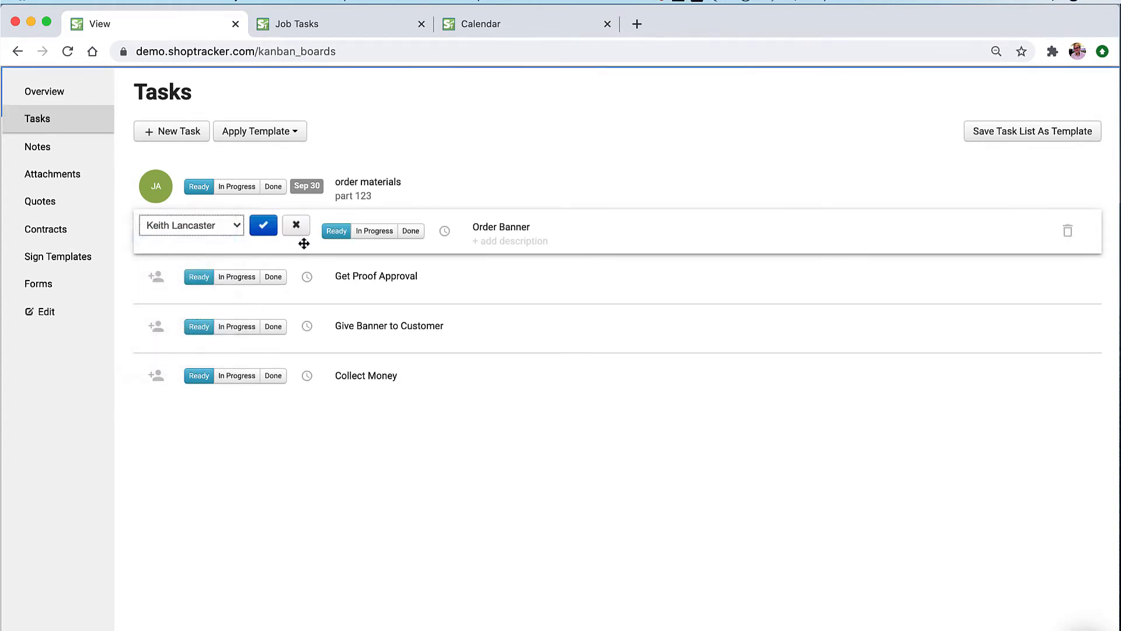
{"action": "left_click", "coordinate": [262, 225]}
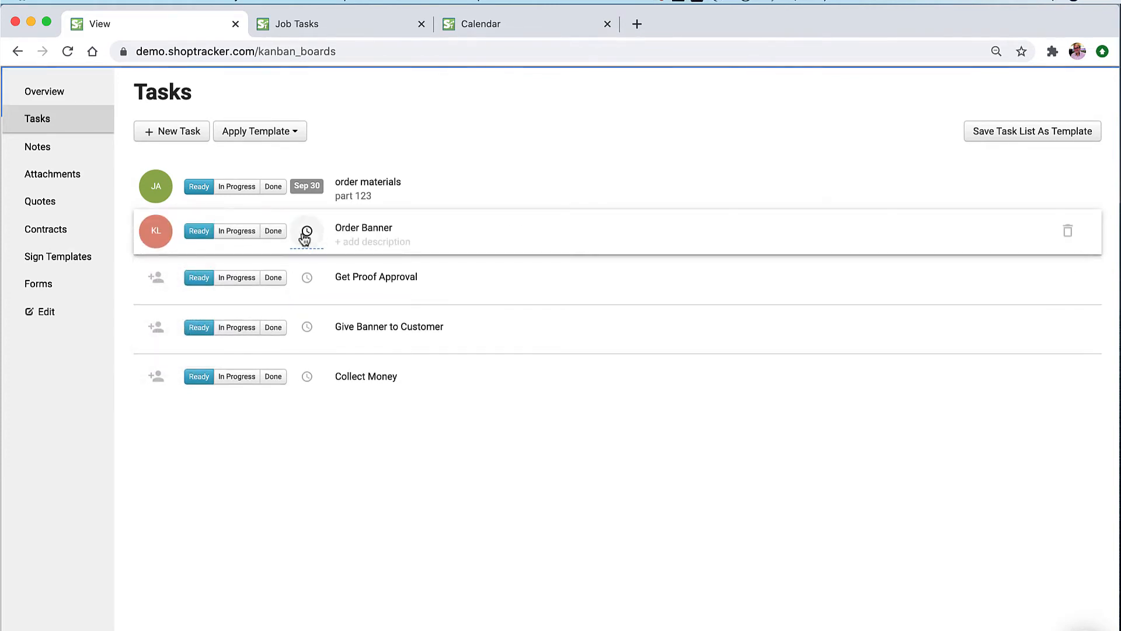
Delete every task from the job's task list, including order materials.
{"action": "left_click", "coordinate": [1070, 239]}
{"action": "left_click", "coordinate": [1070, 239]}
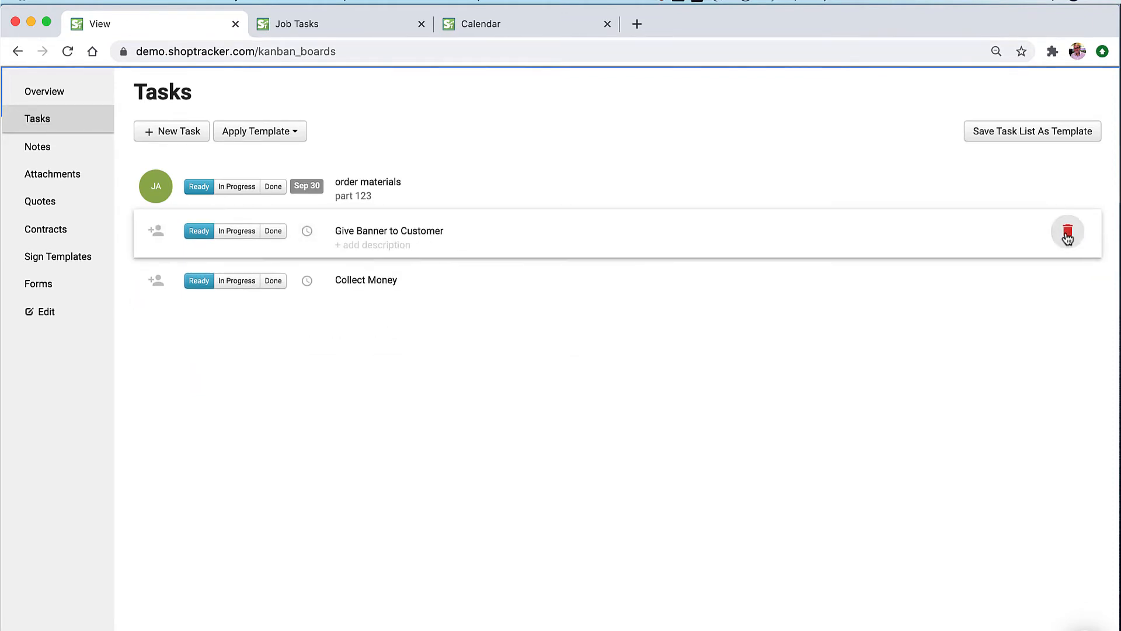
{"action": "left_click", "coordinate": [1069, 238]}
{"action": "left_click", "coordinate": [1068, 238]}
{"action": "left_click", "coordinate": [1068, 192]}
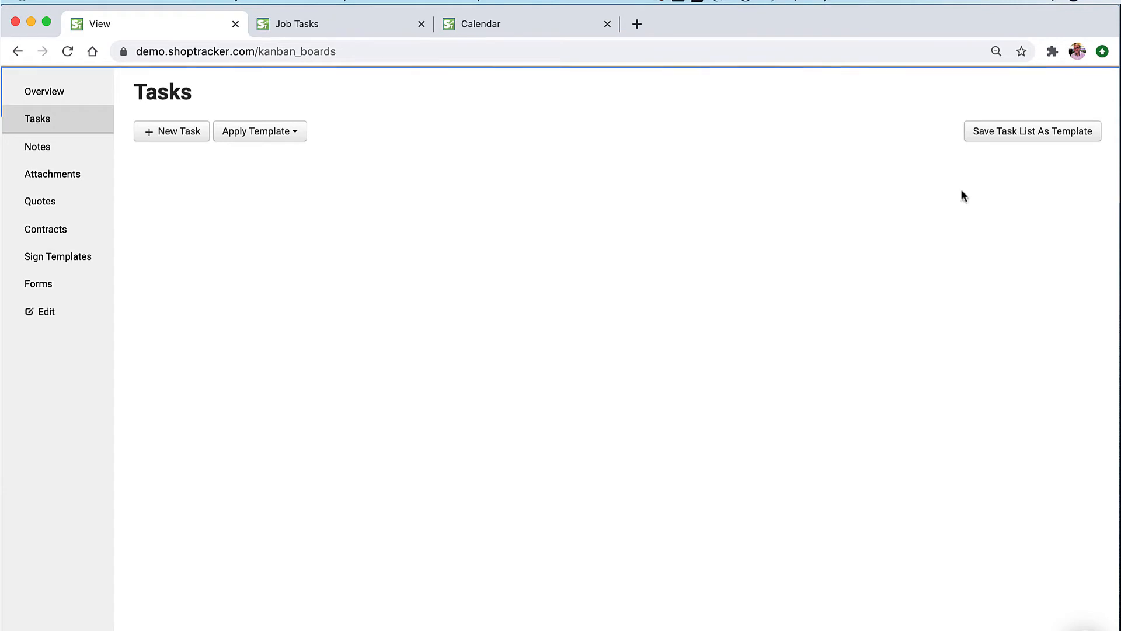
Apply the Large Project task template to the job and look through its tasks.
{"action": "left_click", "coordinate": [293, 131]}
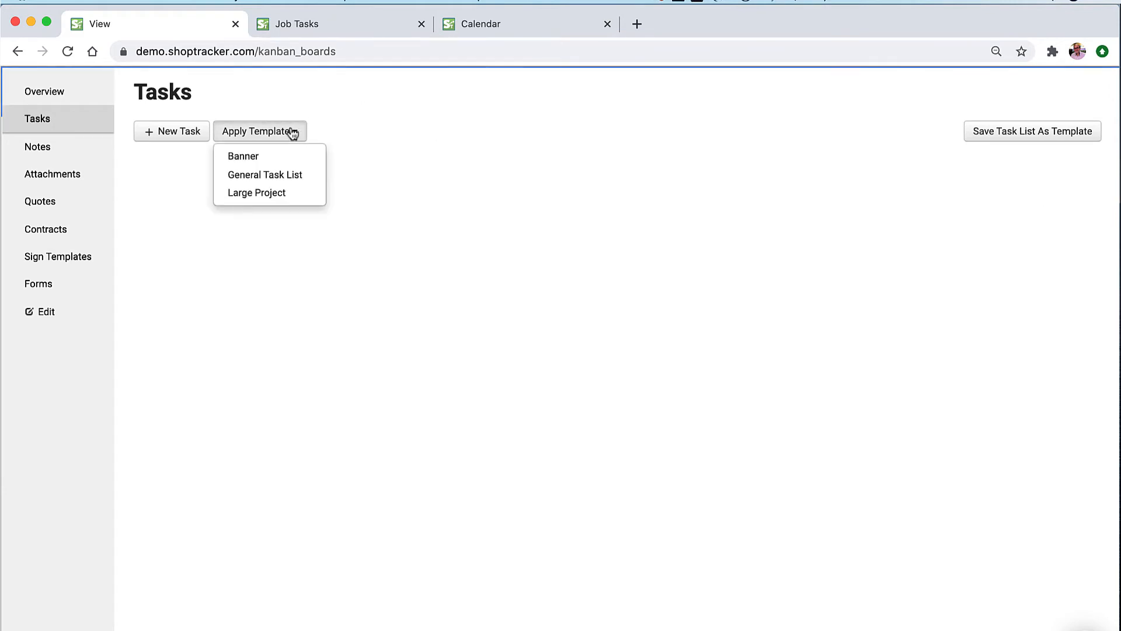
{"action": "left_click", "coordinate": [258, 191]}
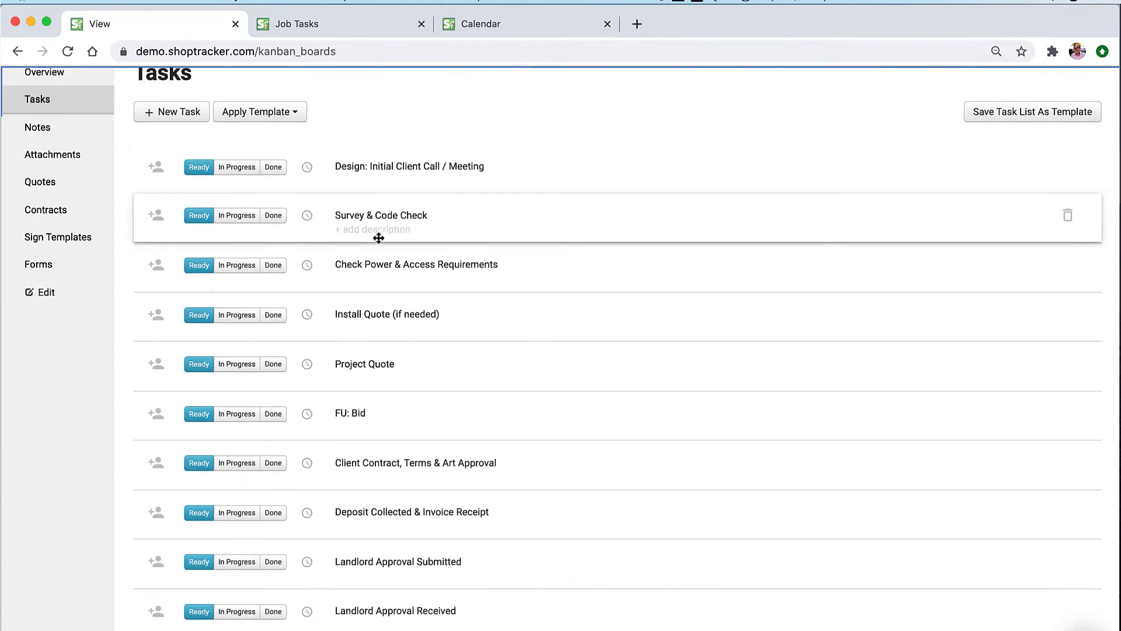
{"action": "scroll", "coordinate": [408, 481], "scroll_direction": "down", "scroll_amount": 8}
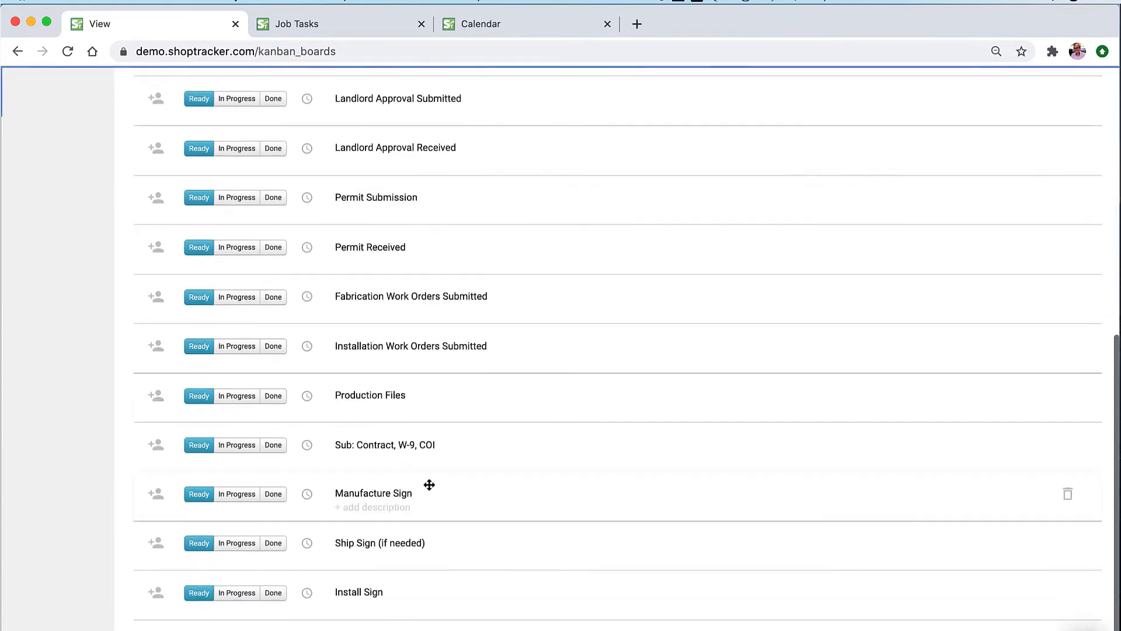
{"action": "scroll", "coordinate": [430, 488], "scroll_direction": "down", "scroll_amount": 2}
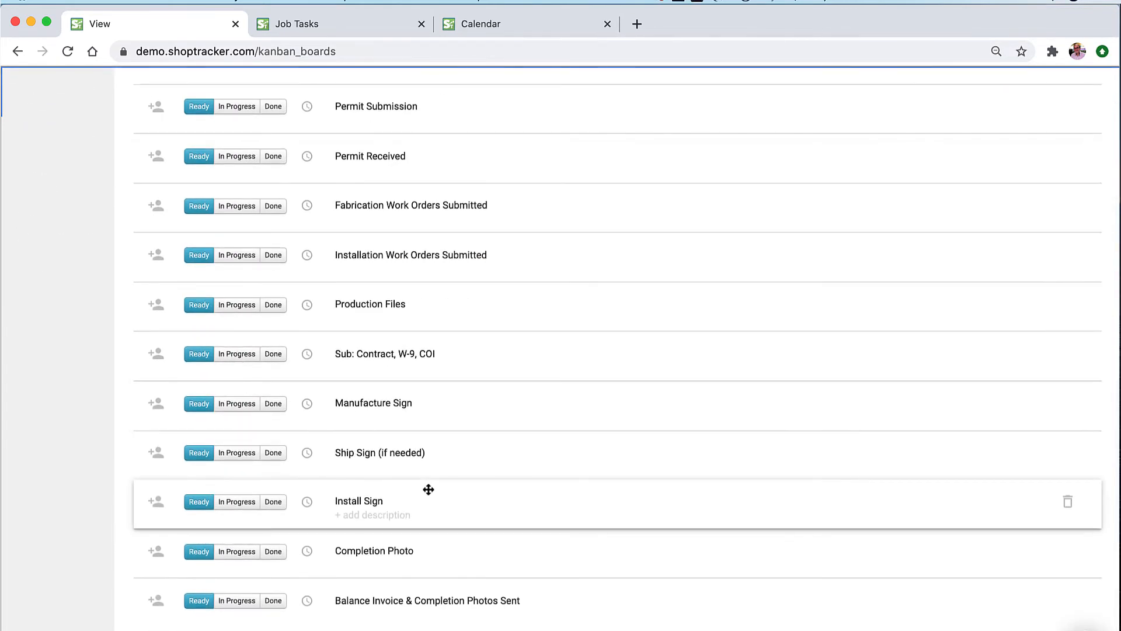
{"action": "scroll", "coordinate": [428, 490], "scroll_direction": "up", "scroll_amount": 10}
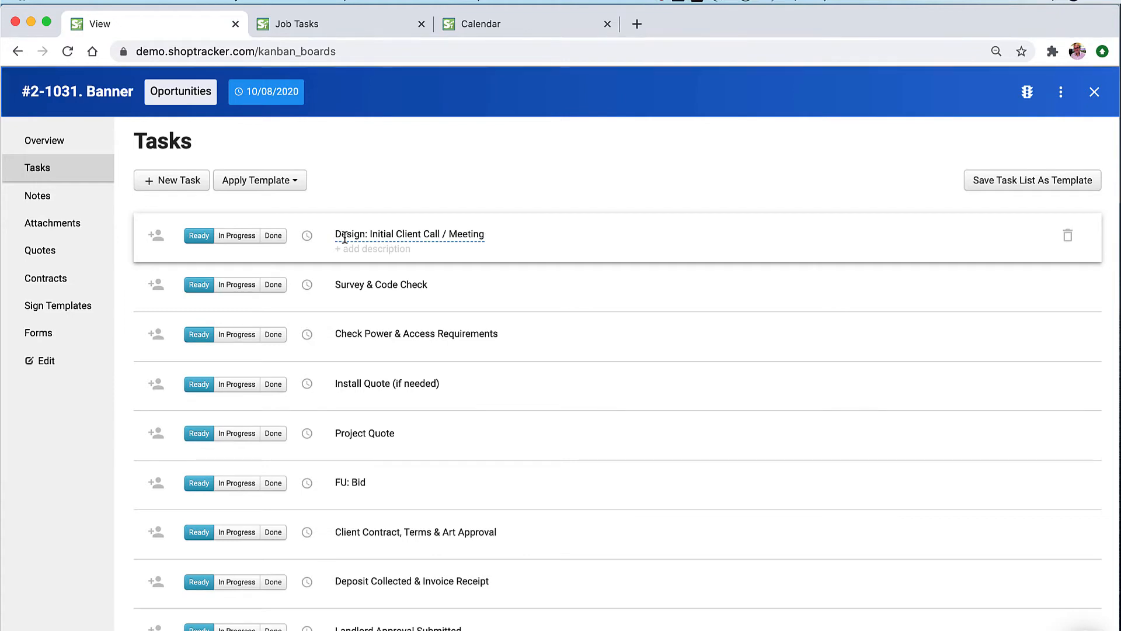
Assign the FU: Bid task to the default employee offered and schedule it for 2020-09-28.
{"action": "scroll", "coordinate": [377, 286], "scroll_direction": "down", "scroll_amount": 2}
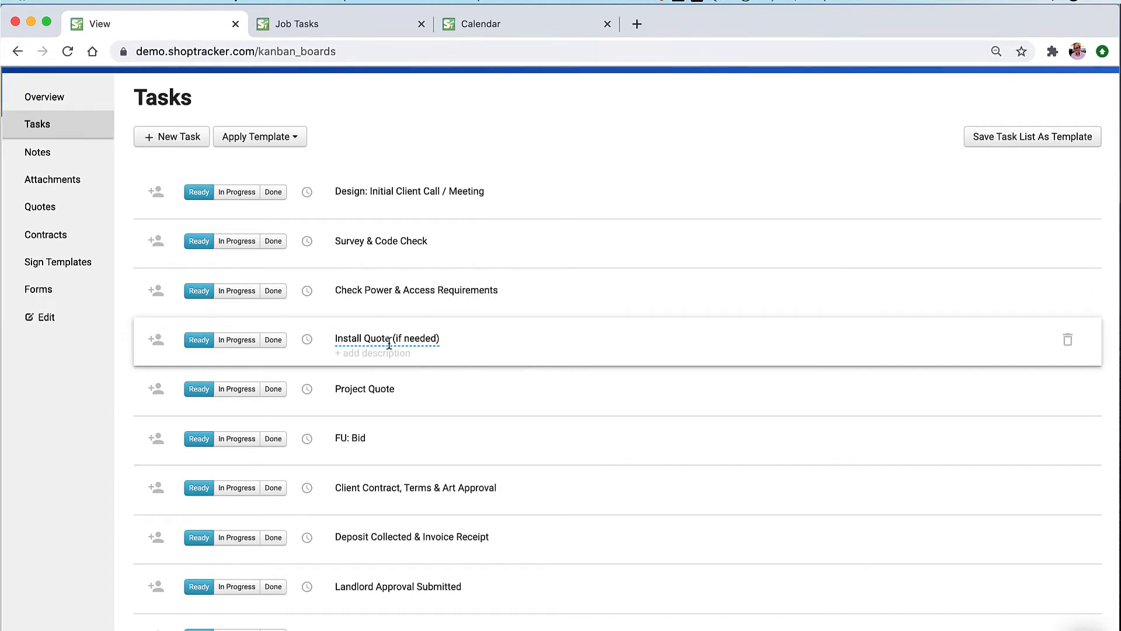
{"action": "scroll", "coordinate": [395, 389], "scroll_direction": "down", "scroll_amount": 3}
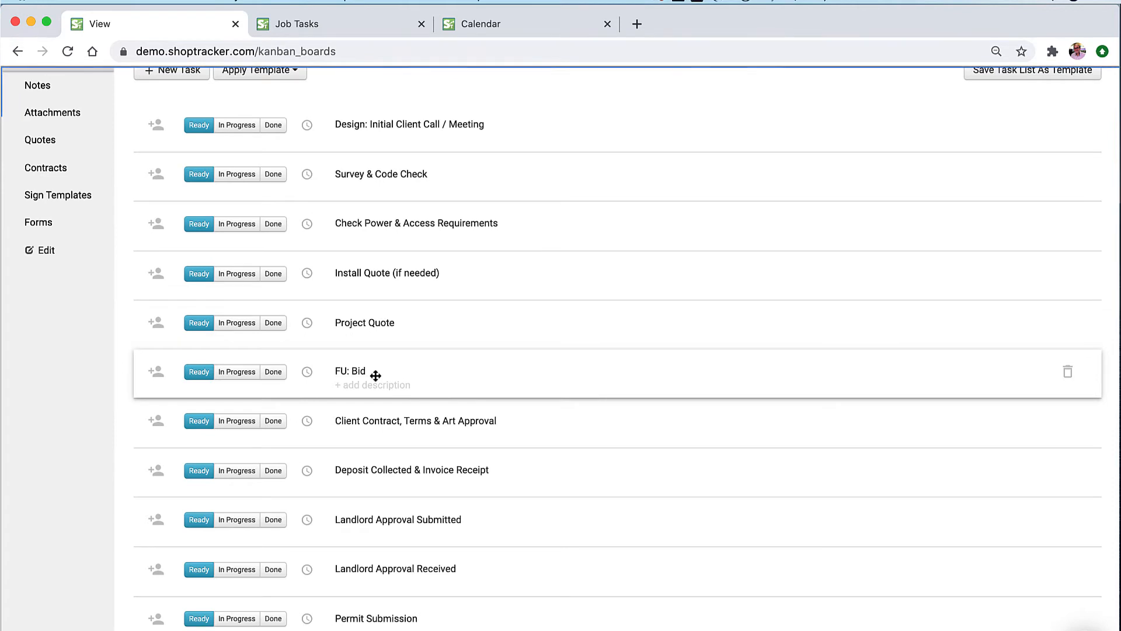
{"action": "left_click", "coordinate": [156, 374]}
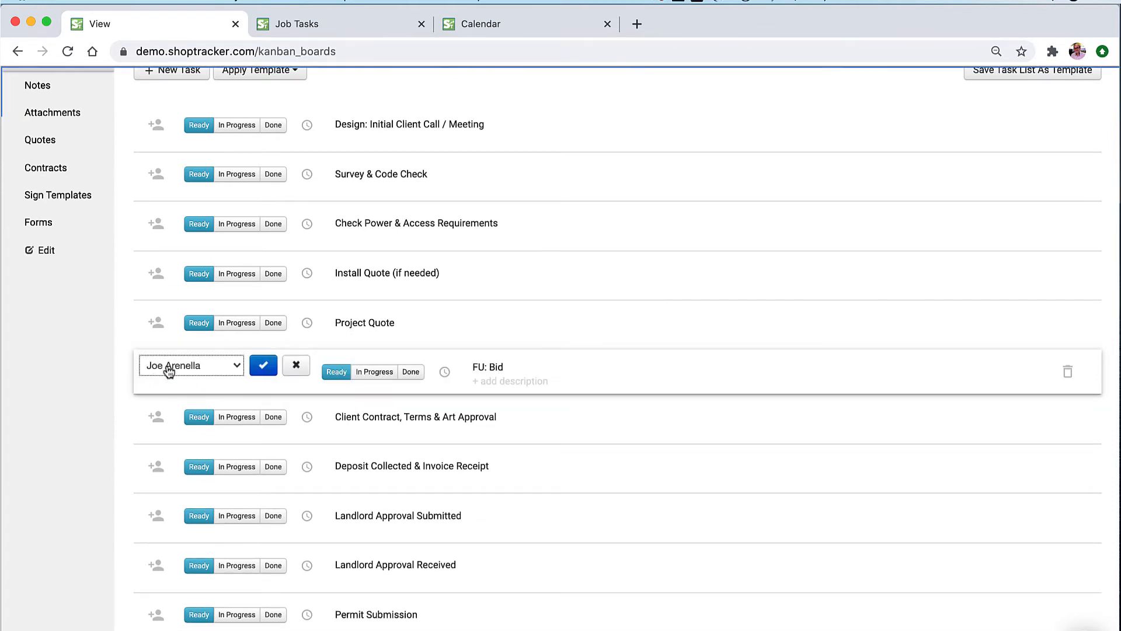
{"action": "left_click", "coordinate": [264, 366]}
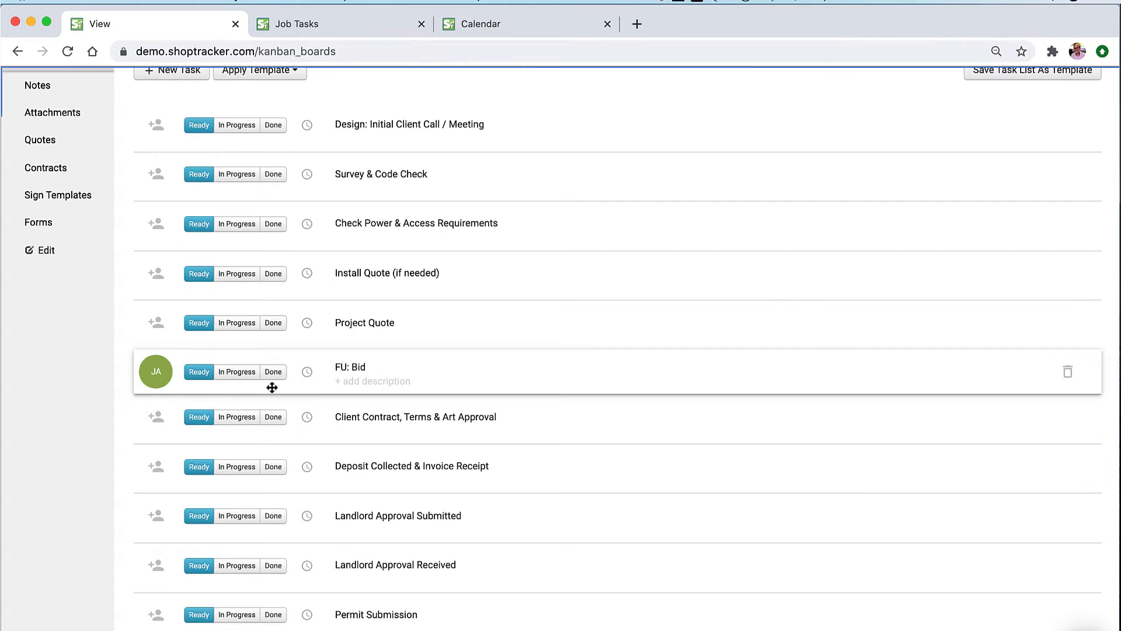
{"action": "left_click", "coordinate": [307, 371]}
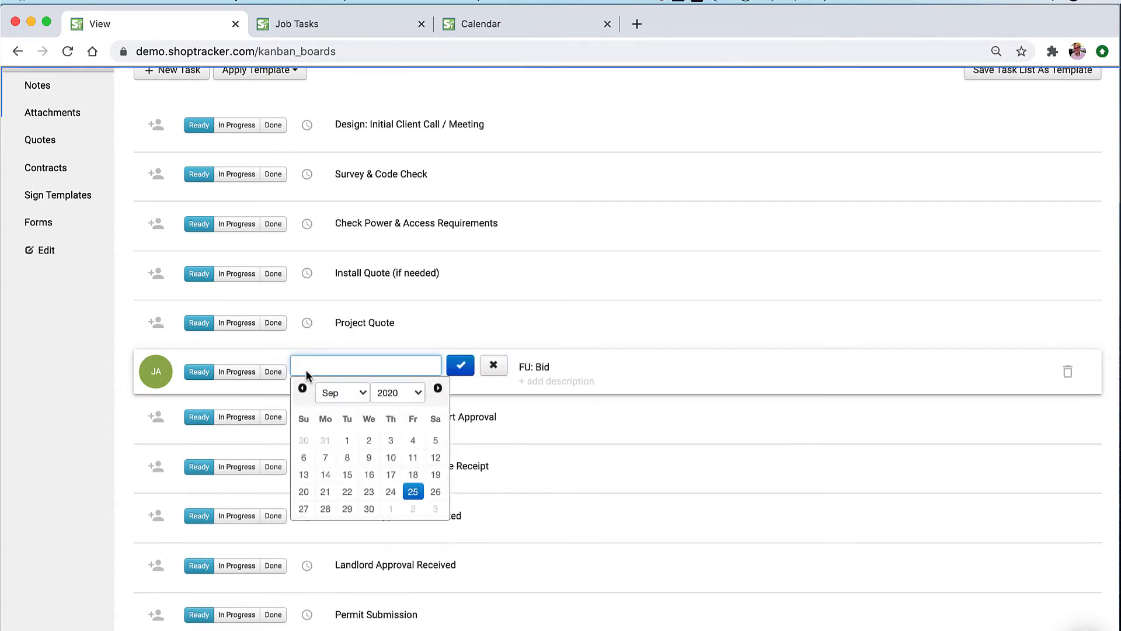
{"action": "left_click", "coordinate": [325, 508]}
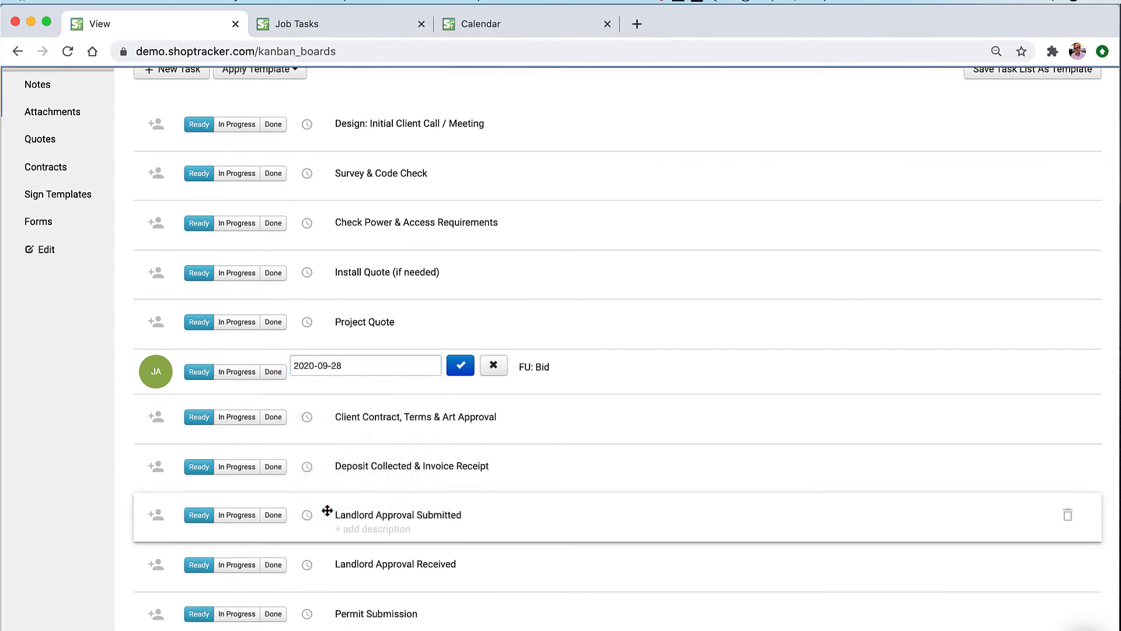
{"action": "left_click", "coordinate": [459, 367]}
Add the description "get deposit 9/10" to the FU: Bid task and check its scheduled date.
{"action": "left_click", "coordinate": [377, 379]}
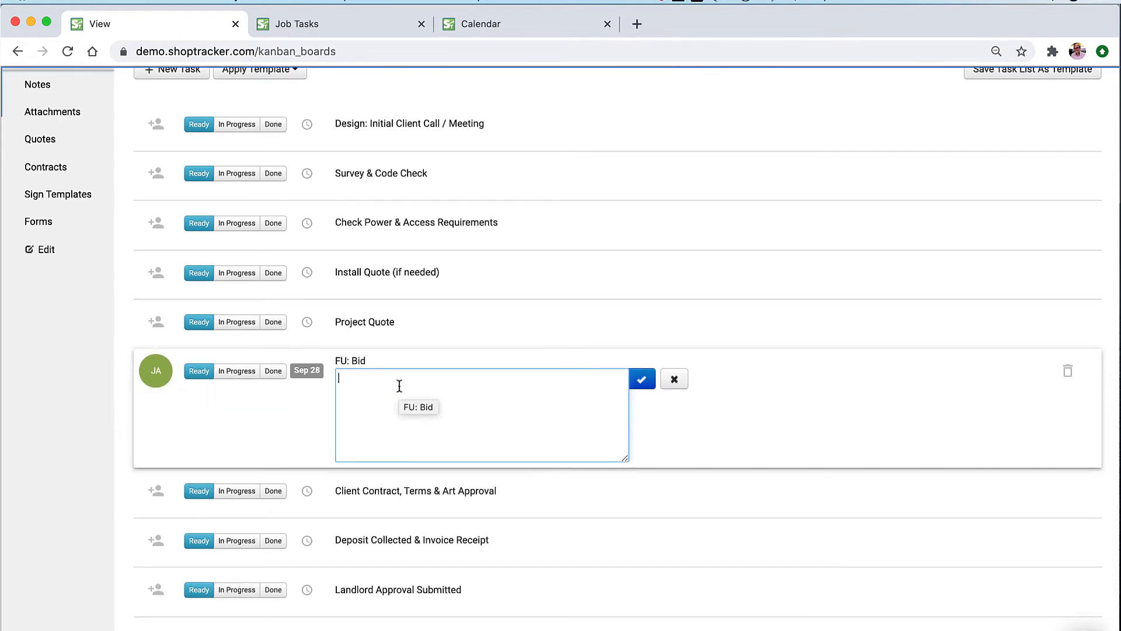
{"action": "type", "text": "get"}
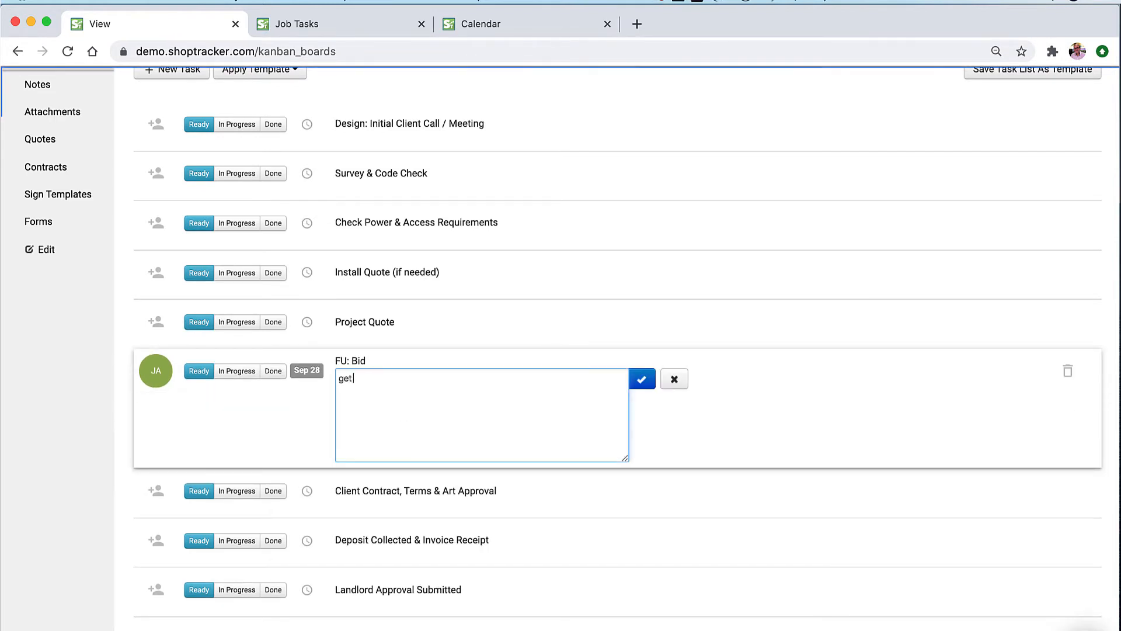
{"action": "type", "text": " deposit 9/10"}
{"action": "left_click", "coordinate": [642, 380]}
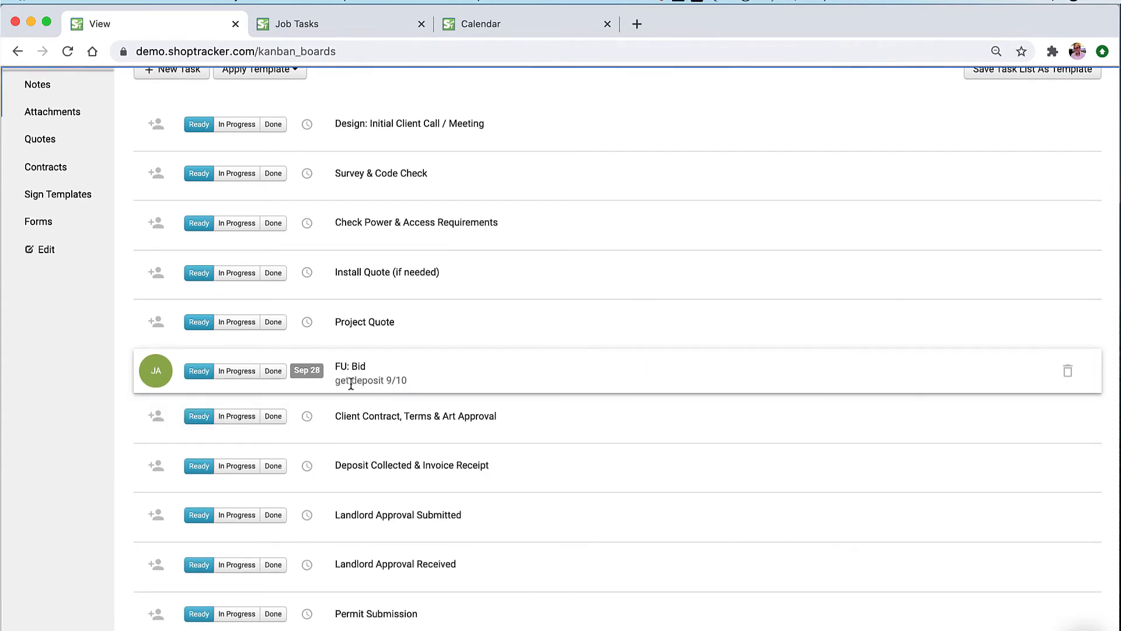
{"action": "left_click", "coordinate": [306, 372]}
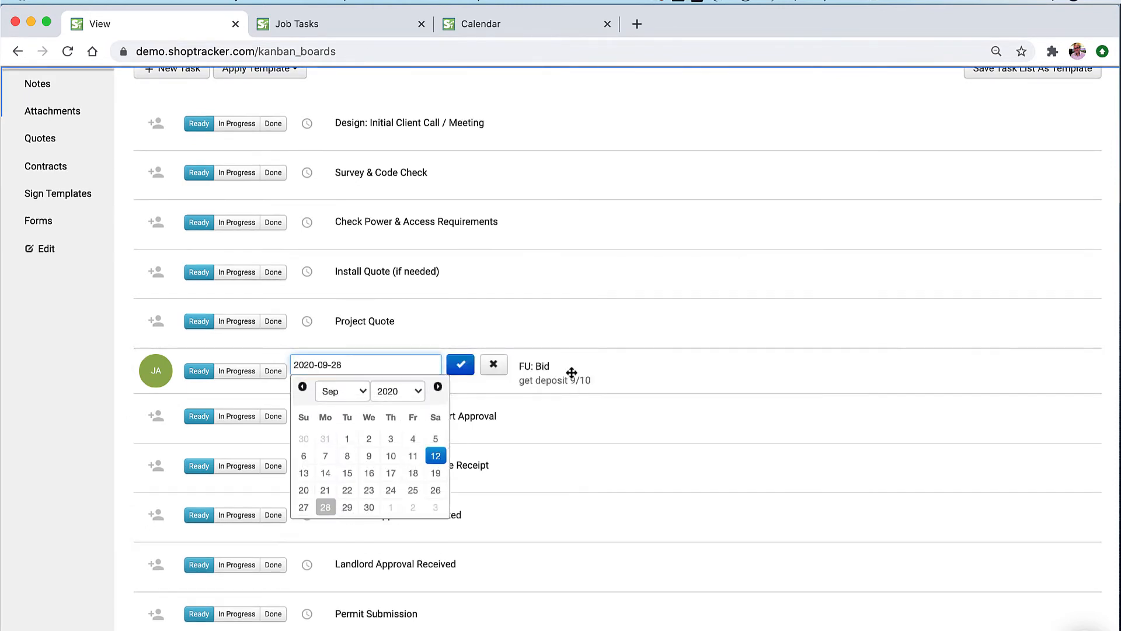
{"action": "left_click", "coordinate": [633, 324]}
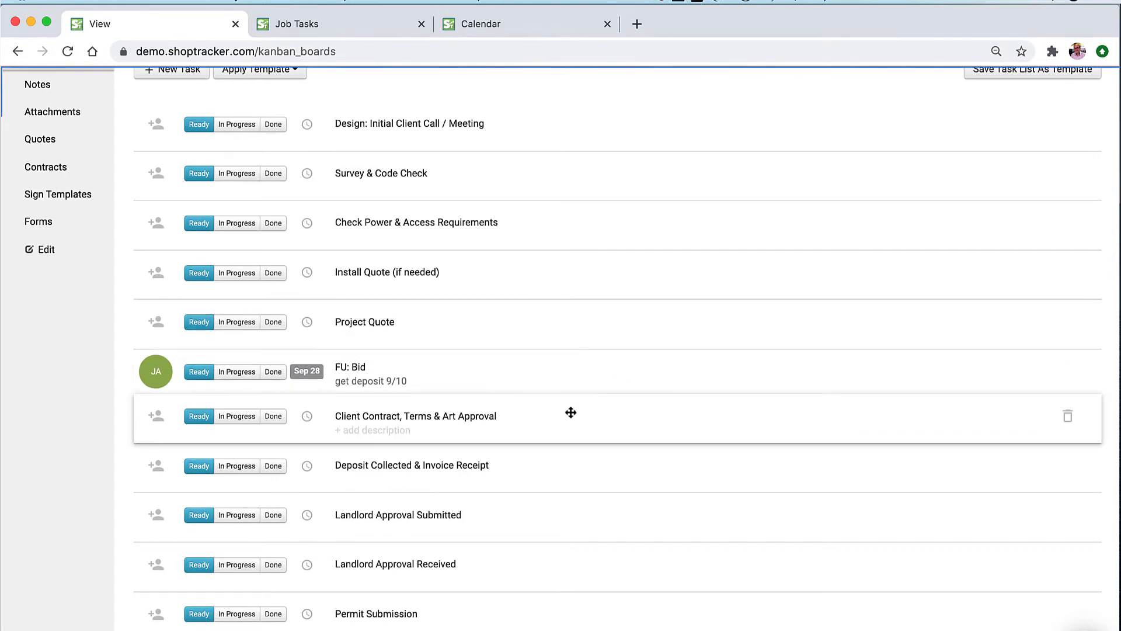
Delete the Permit Submission and Permit Received tasks from the job.
{"action": "scroll", "coordinate": [572, 409], "scroll_direction": "down", "scroll_amount": 3}
{"action": "scroll", "coordinate": [573, 412], "scroll_direction": "down", "scroll_amount": 4}
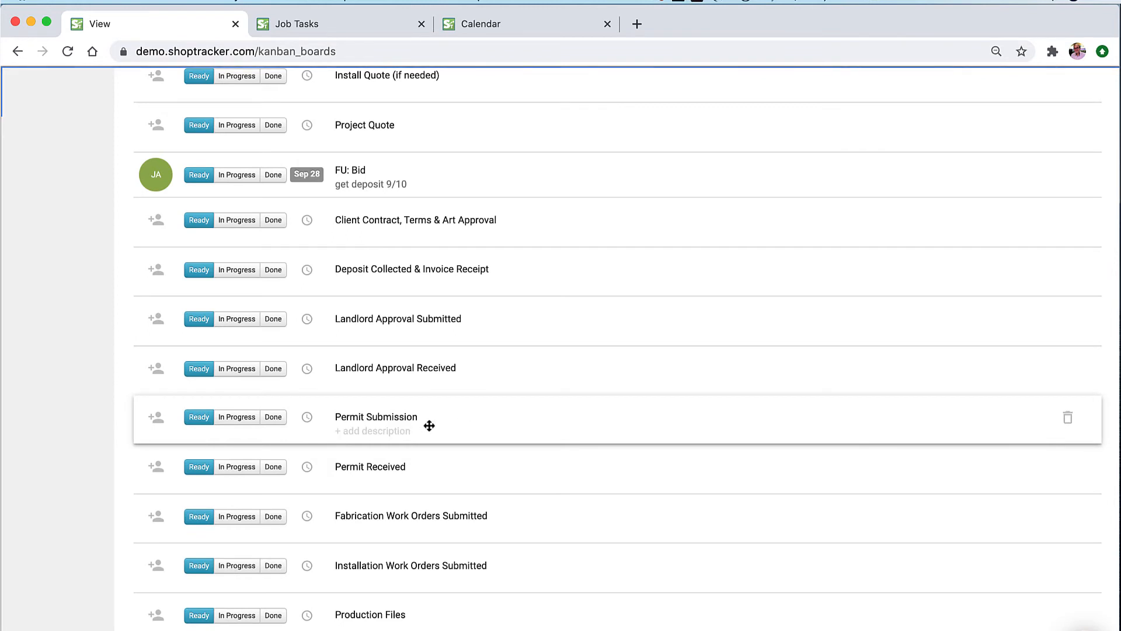
{"action": "left_click", "coordinate": [1067, 419]}
{"action": "left_click", "coordinate": [1067, 419]}
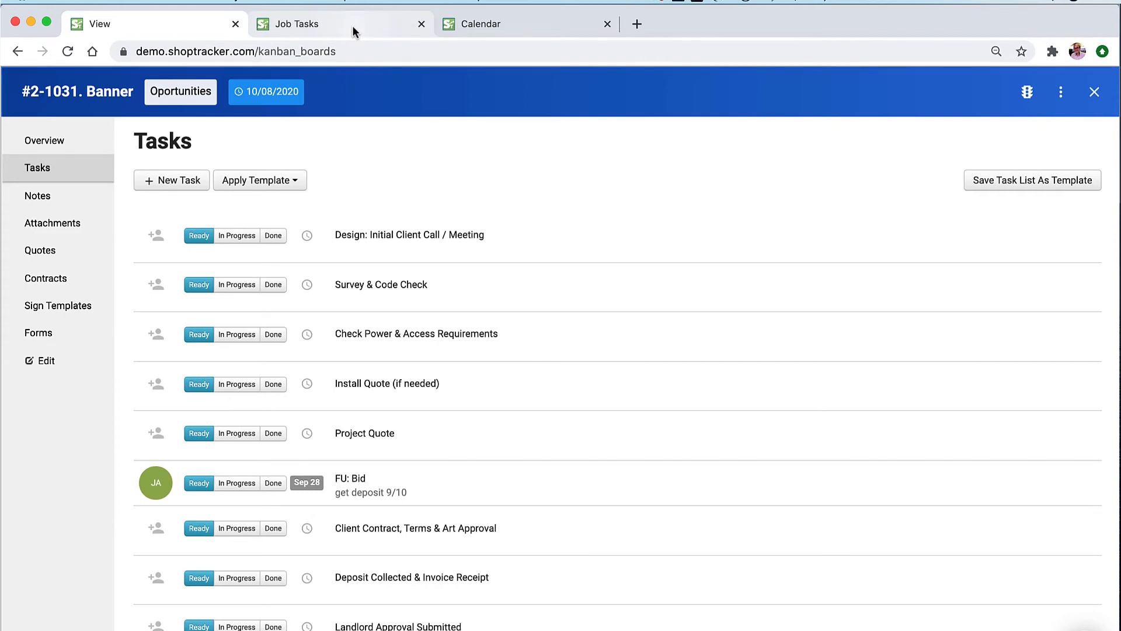
Close the Banner job and open the Job Tasks page to look over the listed tasks.
{"action": "left_click", "coordinate": [1094, 92]}
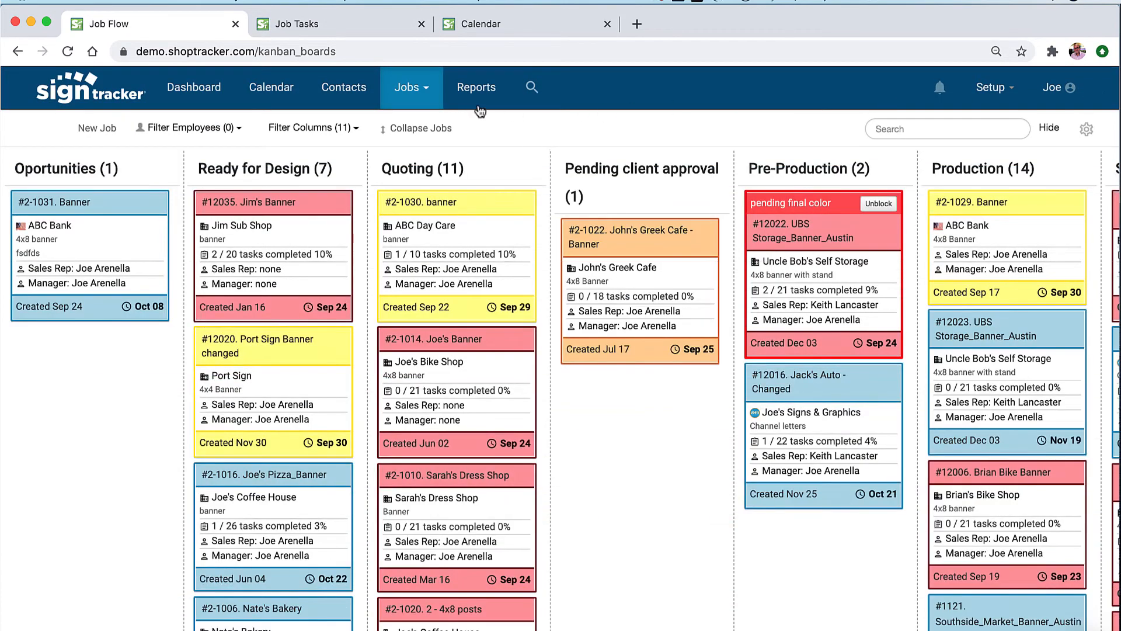
{"action": "left_click", "coordinate": [426, 93]}
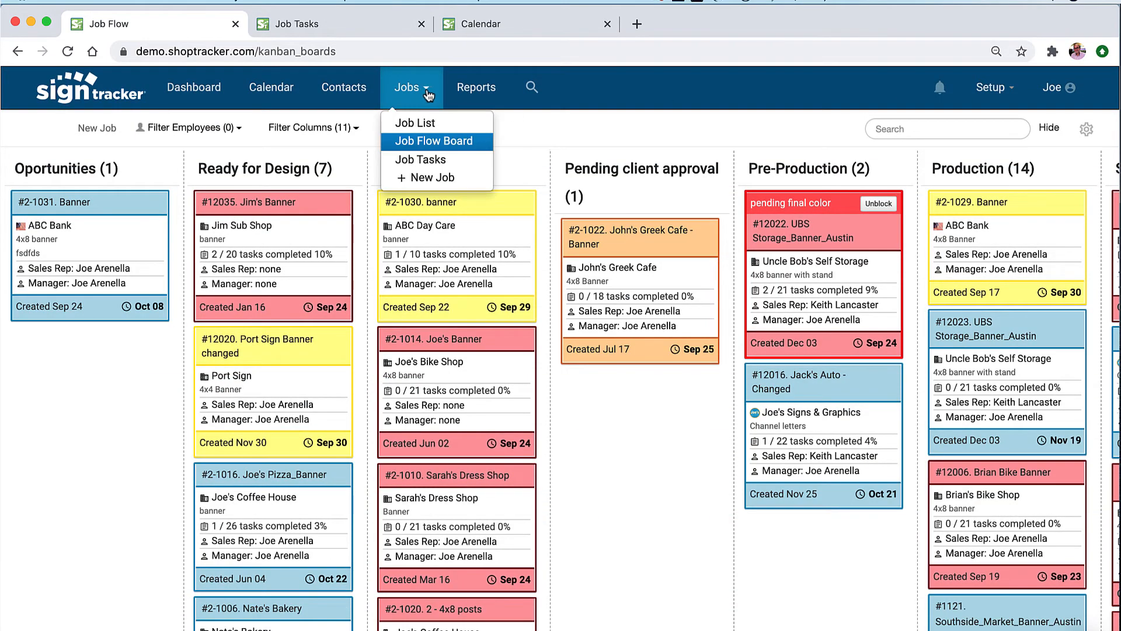
{"action": "left_click", "coordinate": [353, 25]}
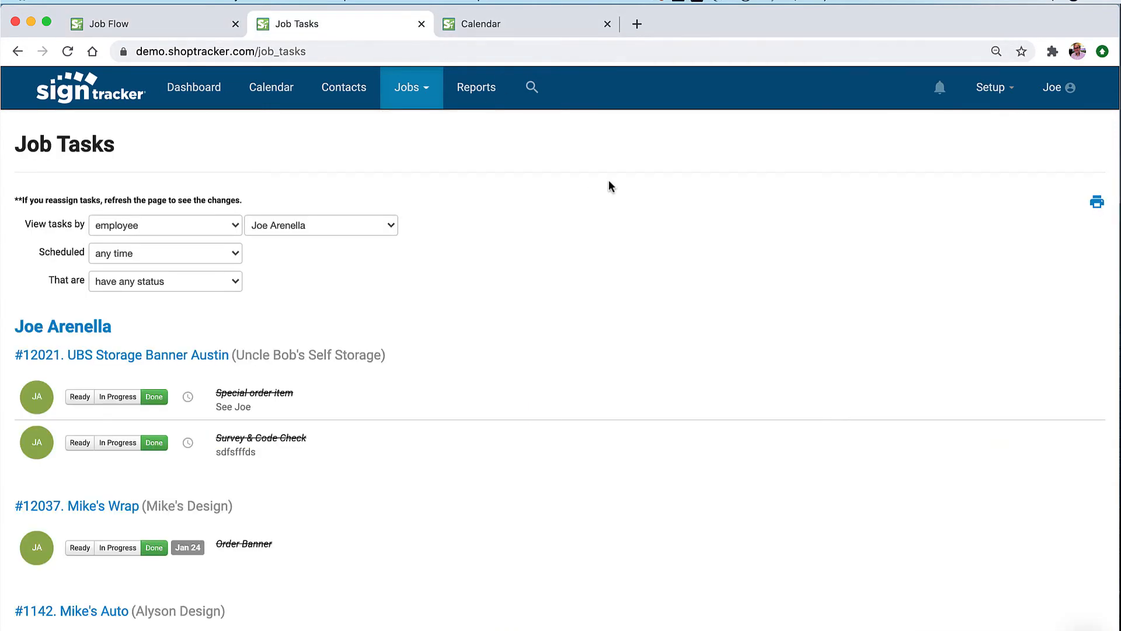
{"action": "scroll", "coordinate": [609, 185], "scroll_direction": "down", "scroll_amount": 3}
{"action": "scroll", "coordinate": [608, 185], "scroll_direction": "up", "scroll_amount": 3}
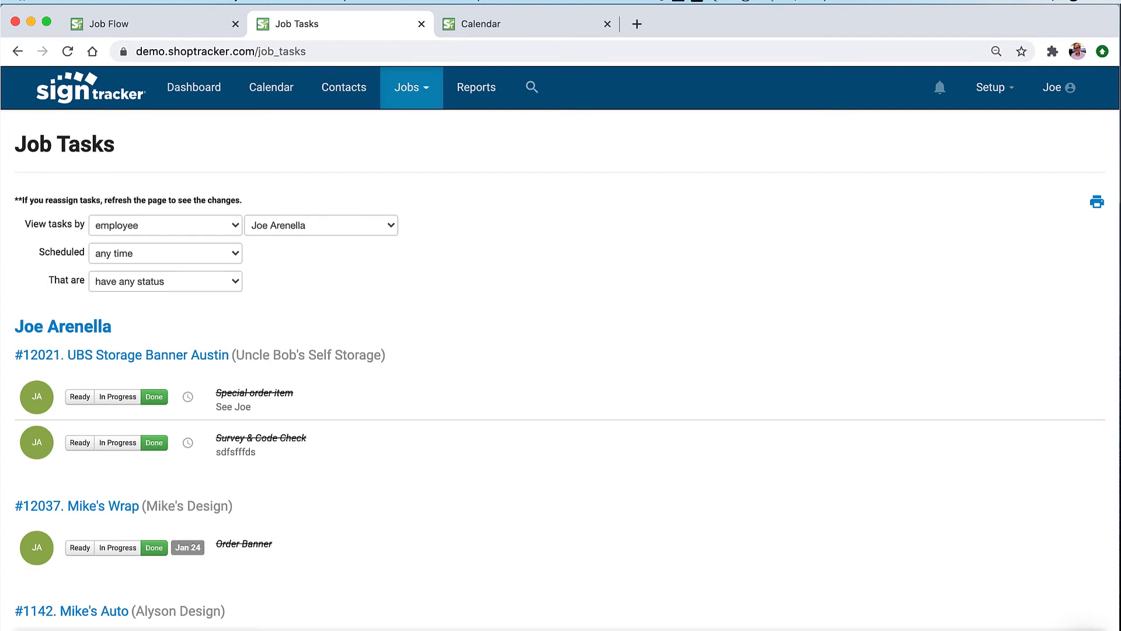
Check the employee choices for filtering the job tasks and look over the selected employee's tasks.
{"action": "left_click", "coordinate": [290, 234]}
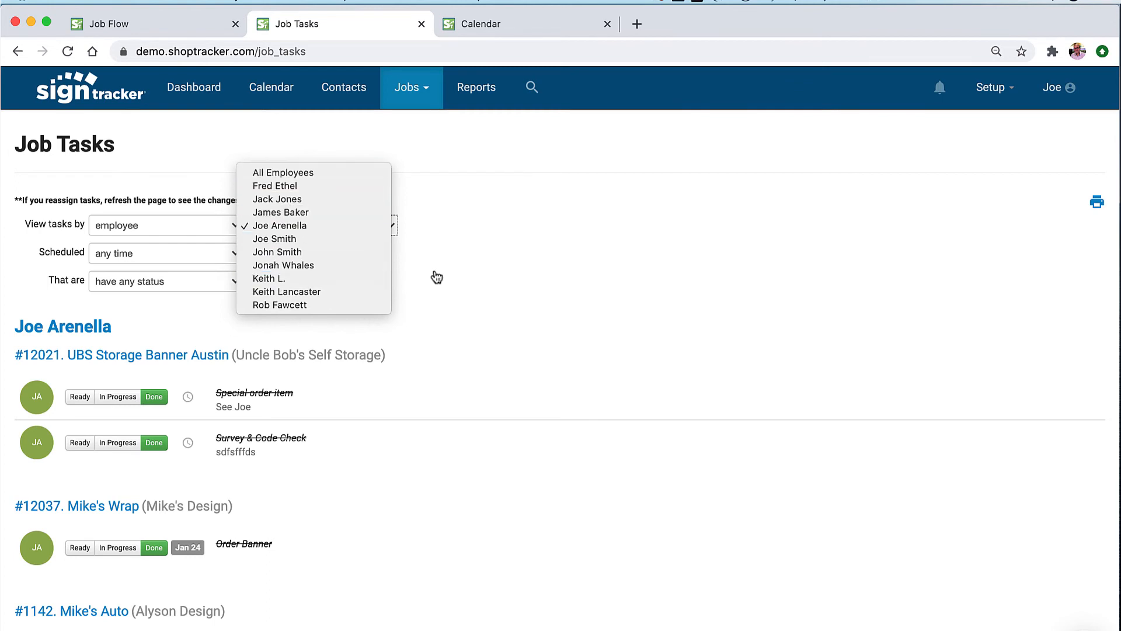
{"action": "left_click", "coordinate": [588, 272]}
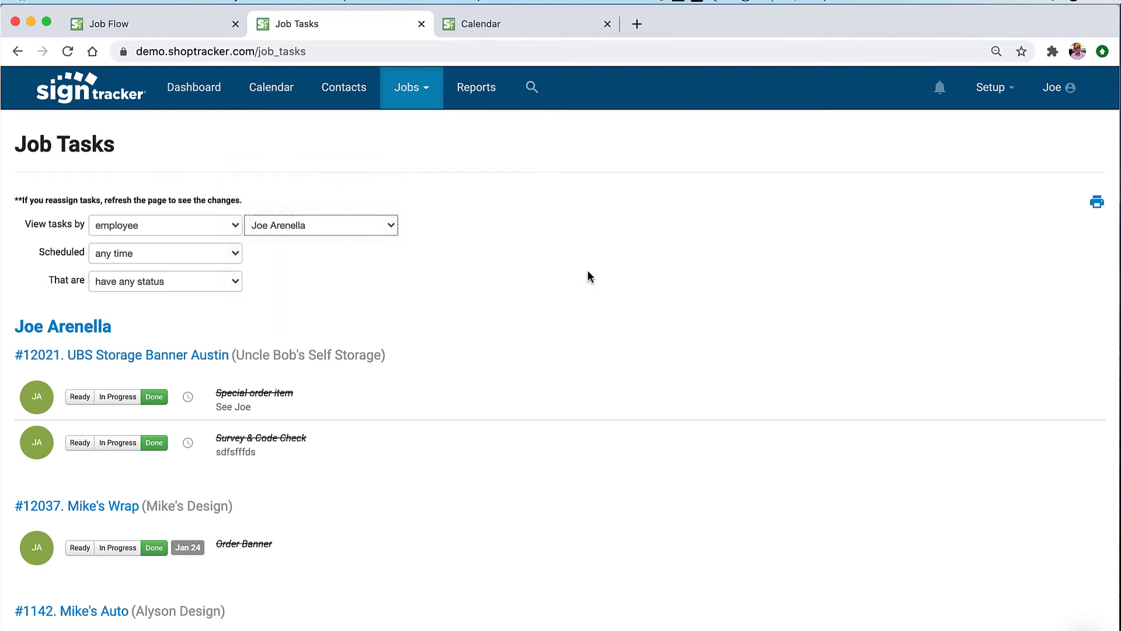
{"action": "scroll", "coordinate": [502, 330], "scroll_direction": "down", "scroll_amount": 3}
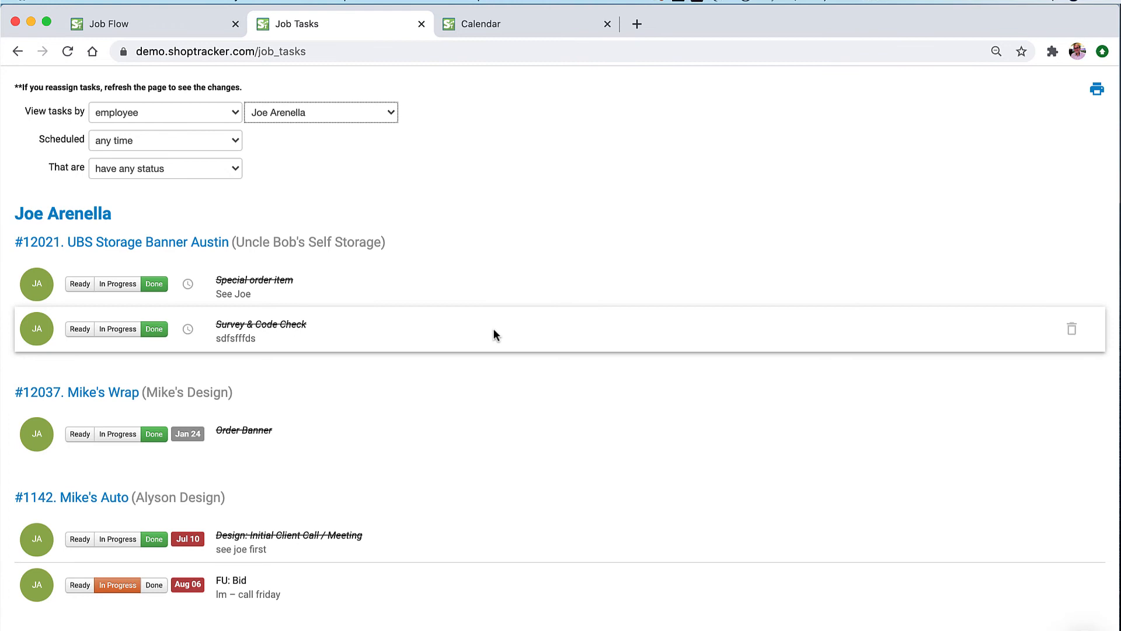
{"action": "scroll", "coordinate": [396, 418], "scroll_direction": "up", "scroll_amount": 3}
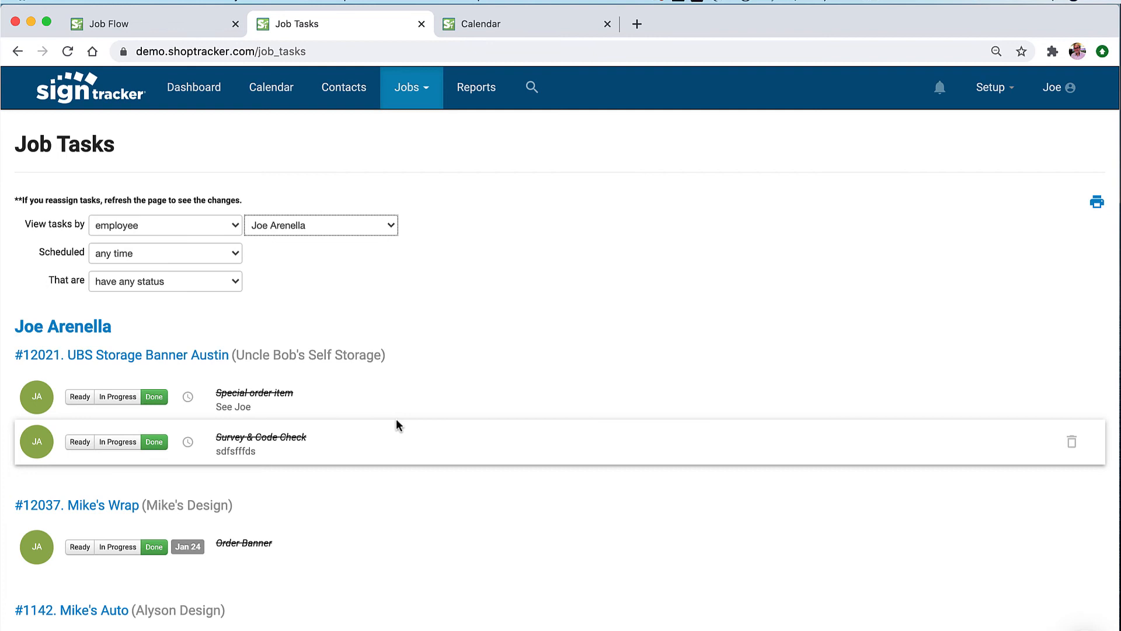
Check which employees the Order Banner task of the Mike's Wrap job can be reassigned to.
{"action": "scroll", "coordinate": [443, 379], "scroll_direction": "down", "scroll_amount": 3}
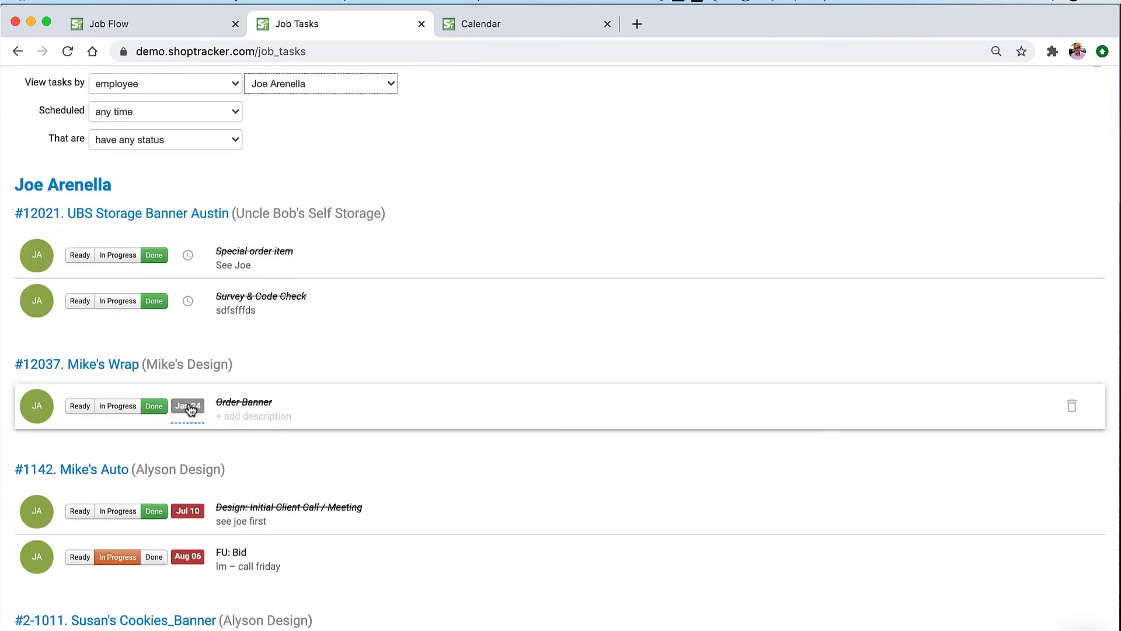
{"action": "left_click", "coordinate": [35, 413]}
{"action": "left_click", "coordinate": [37, 401]}
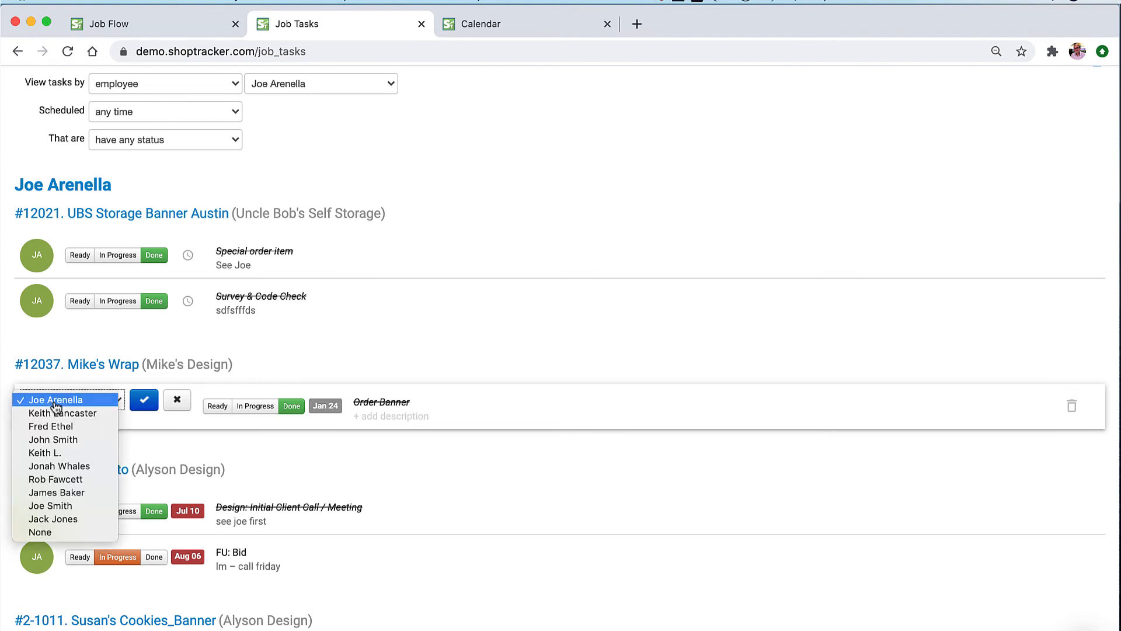
{"action": "left_click", "coordinate": [396, 337]}
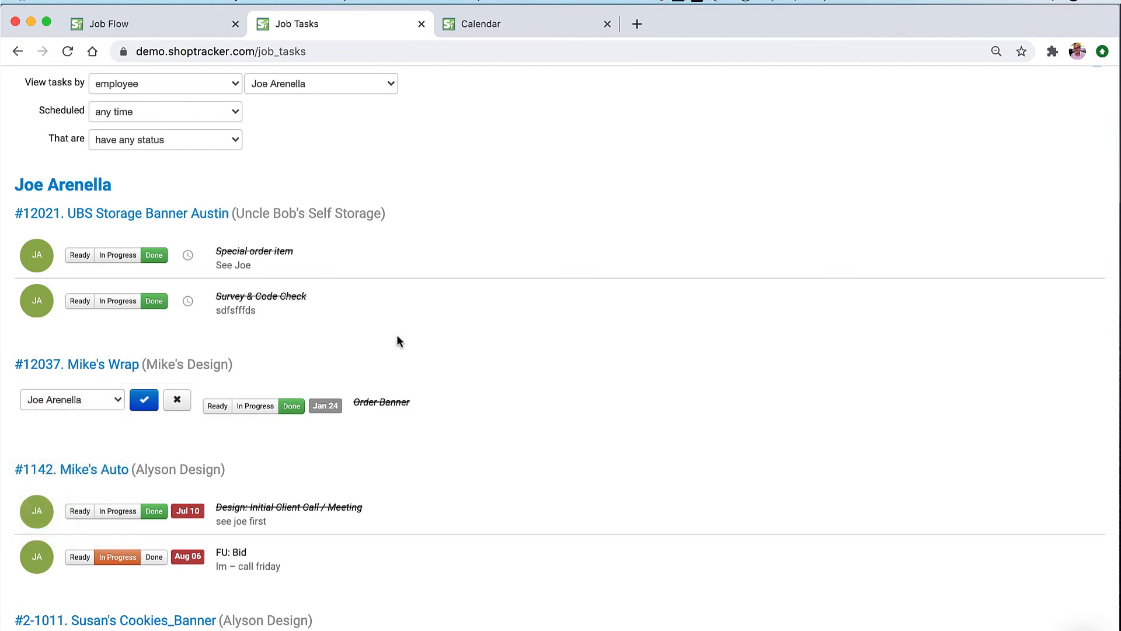
{"action": "left_click", "coordinate": [397, 336]}
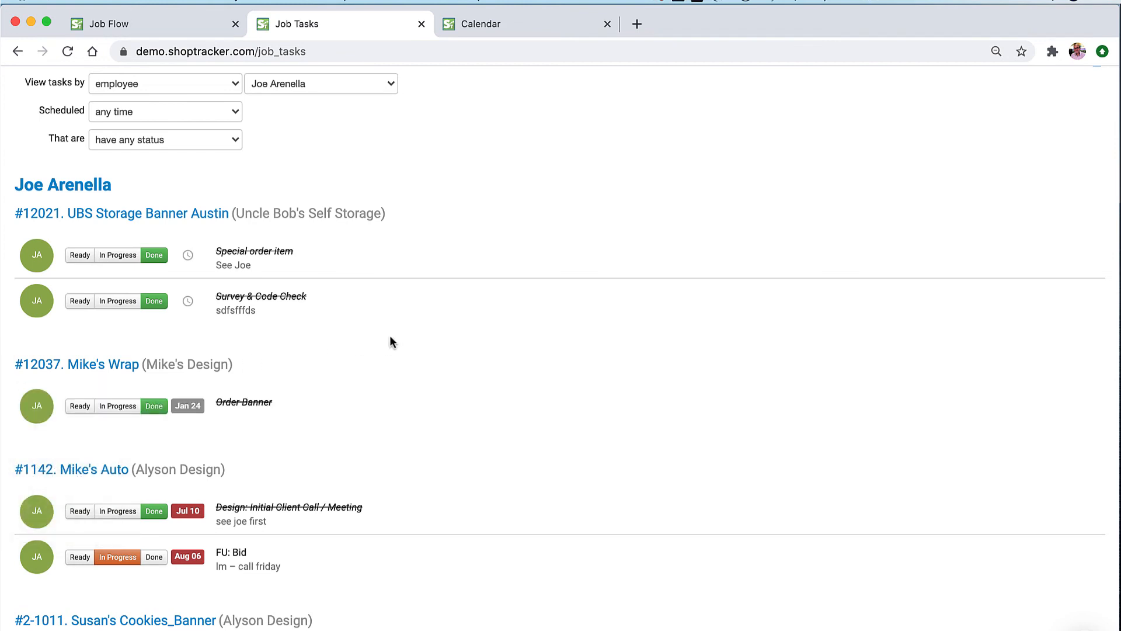
Reschedule the Order Banner task of the Mike's Wrap job to 2021-01-13.
{"action": "left_click", "coordinate": [185, 412]}
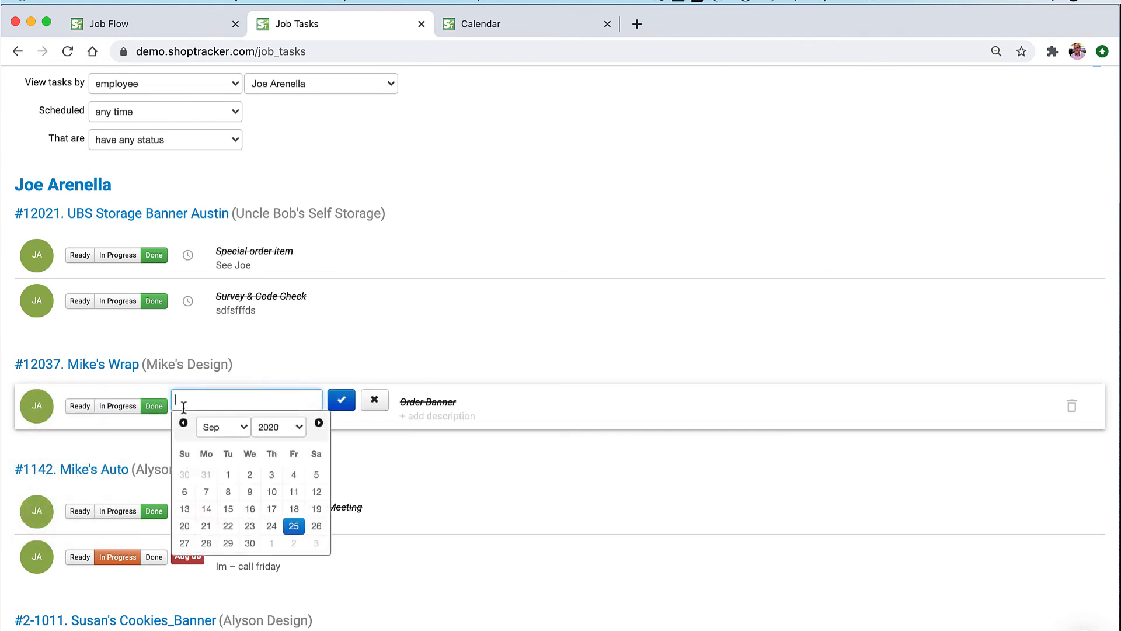
{"action": "left_click", "coordinate": [319, 423]}
{"action": "left_click", "coordinate": [319, 422]}
{"action": "left_click", "coordinate": [319, 422]}
{"action": "left_click", "coordinate": [318, 422]}
{"action": "left_click", "coordinate": [250, 509]}
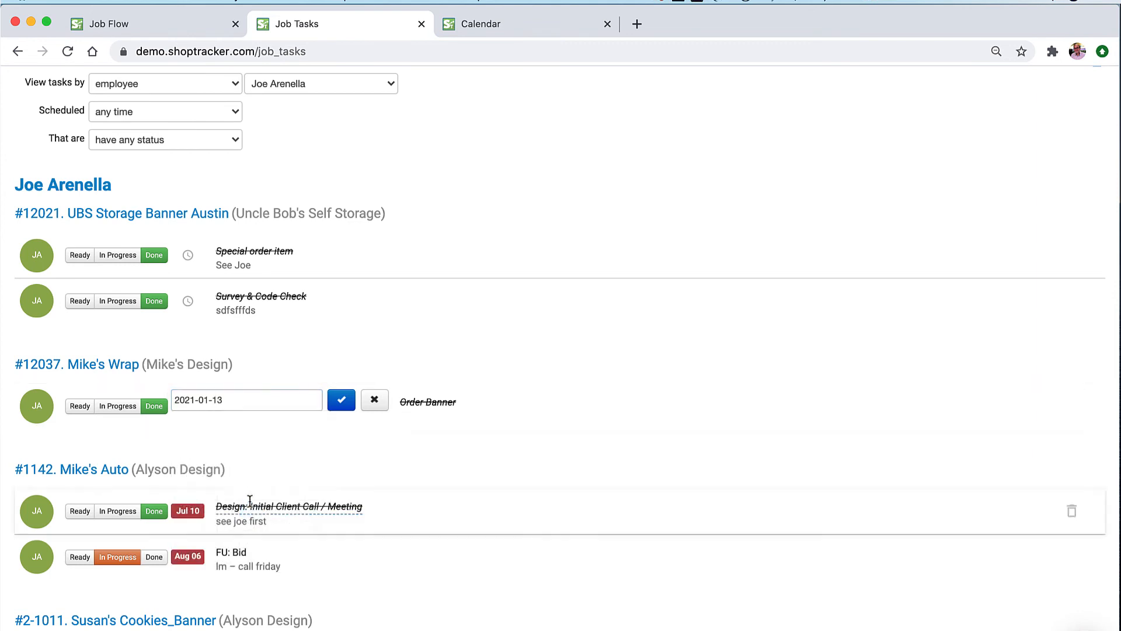
{"action": "left_click", "coordinate": [342, 400]}
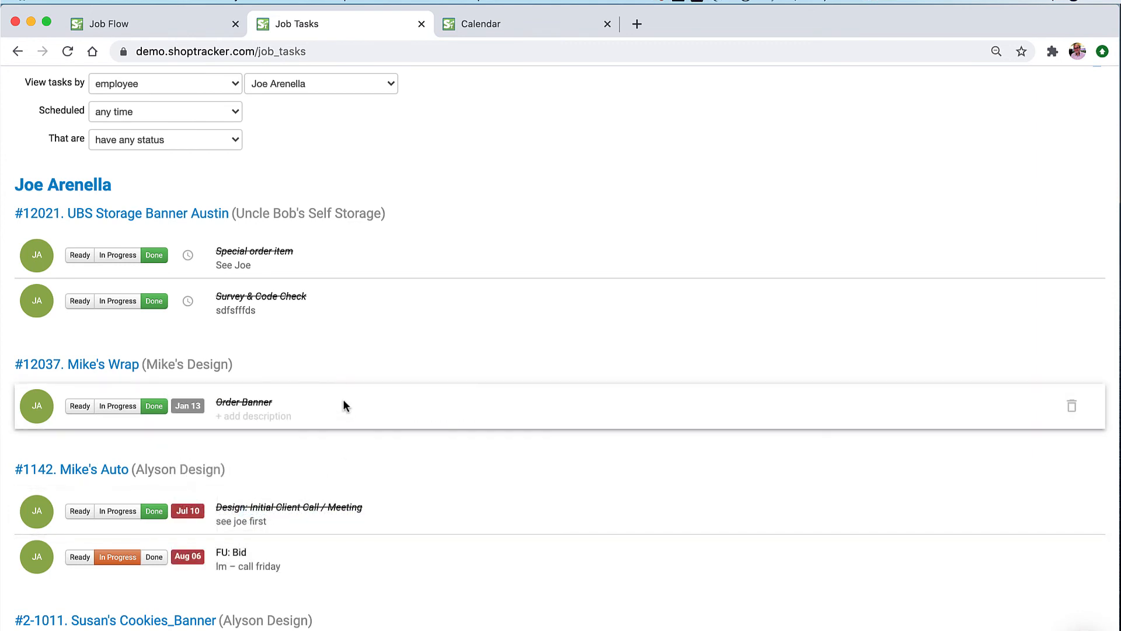
Set the "follow up on bid" task of the Birthday Banner job to In Progress and on to Done.
{"action": "scroll", "coordinate": [426, 463], "scroll_direction": "down", "scroll_amount": 15}
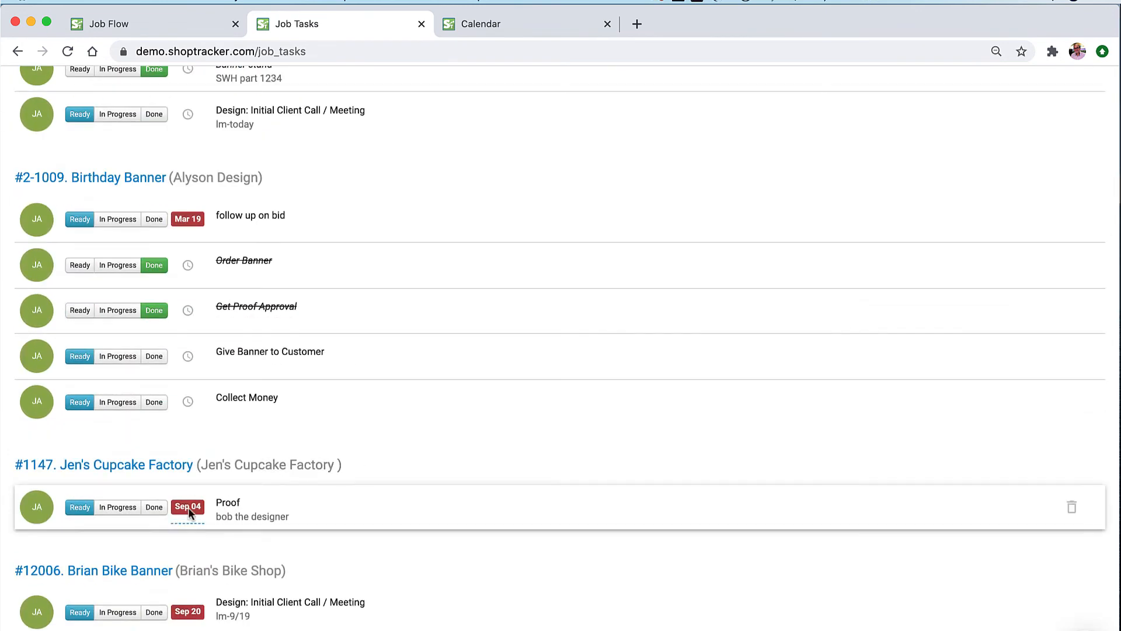
{"action": "scroll", "coordinate": [384, 474], "scroll_direction": "down", "scroll_amount": 2}
{"action": "scroll", "coordinate": [384, 475], "scroll_direction": "down", "scroll_amount": 10}
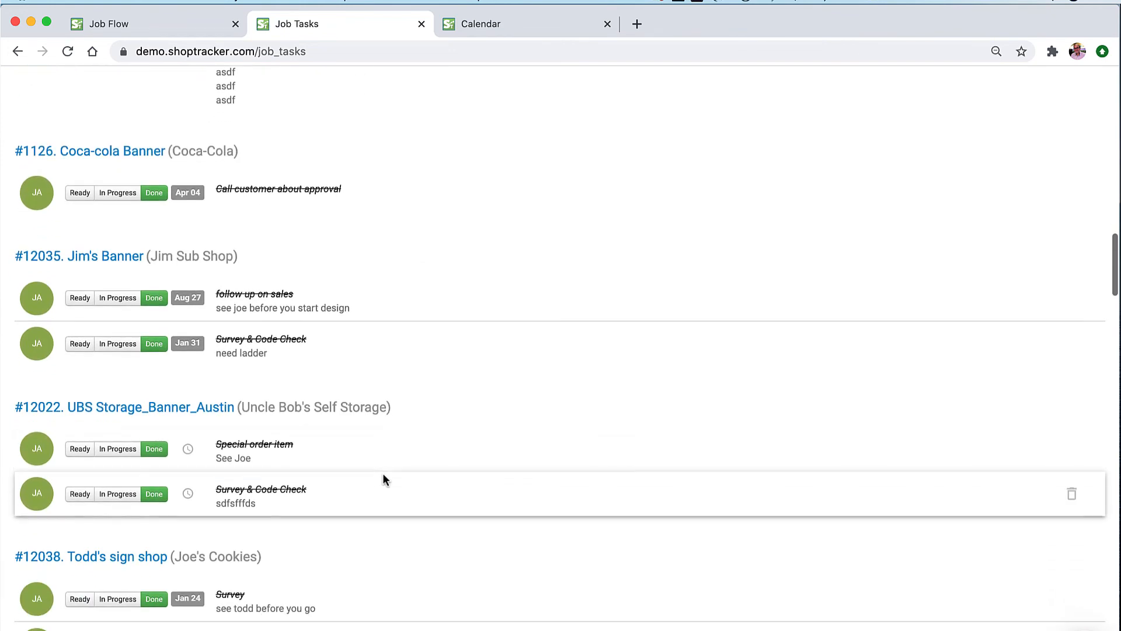
{"action": "scroll", "coordinate": [383, 472], "scroll_direction": "up", "scroll_amount": 11}
{"action": "scroll", "coordinate": [384, 475], "scroll_direction": "up", "scroll_amount": 5}
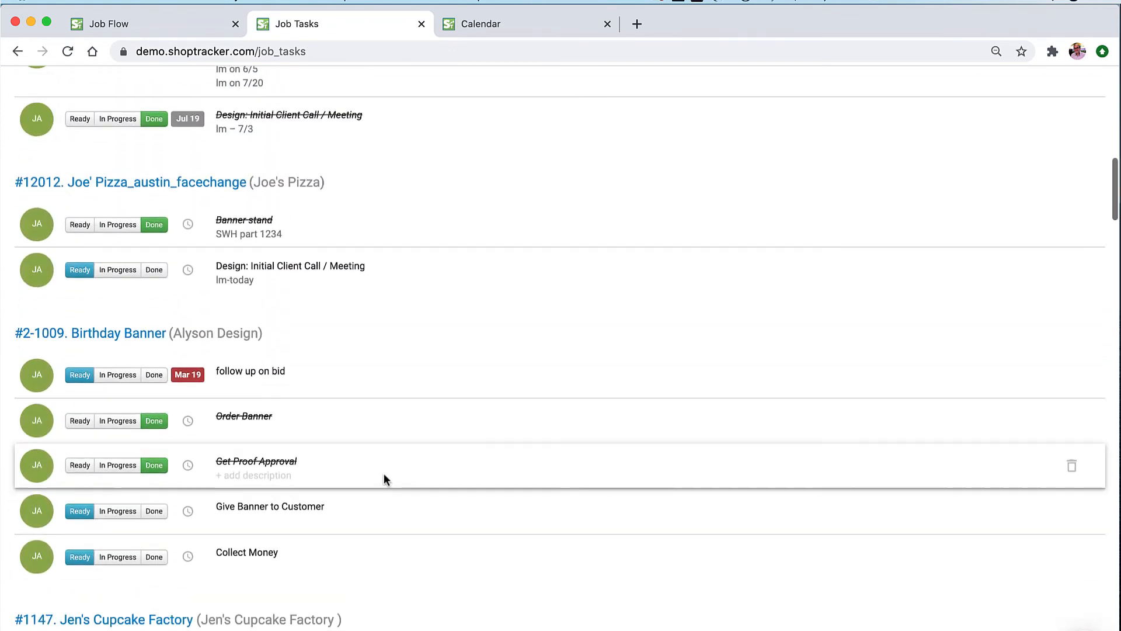
{"action": "left_click", "coordinate": [120, 376]}
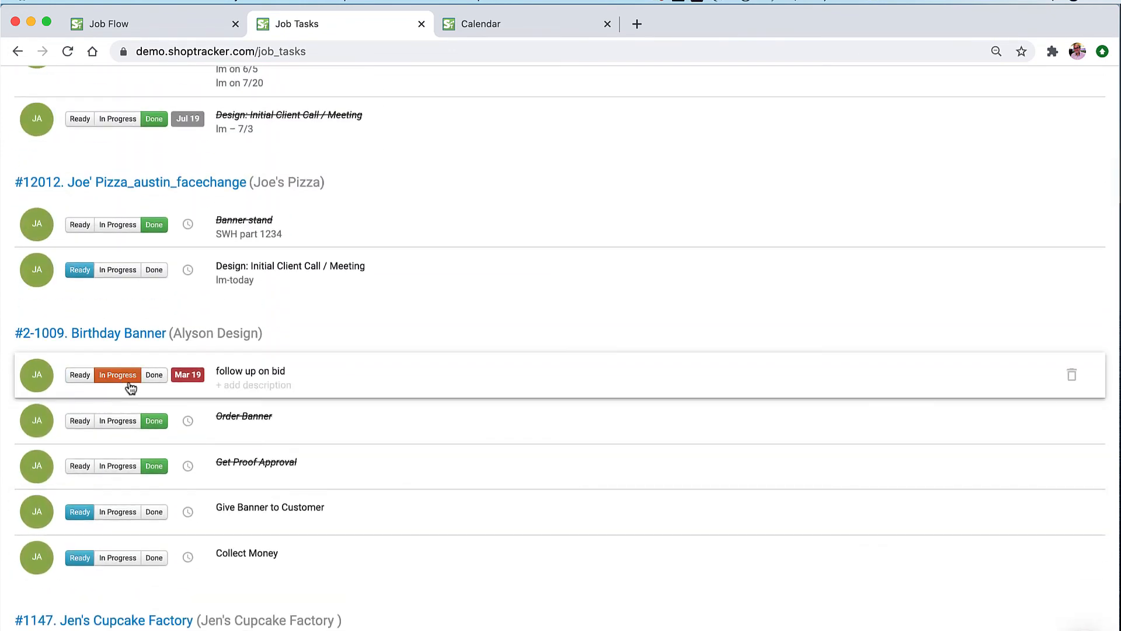
{"action": "left_click", "coordinate": [156, 378]}
{"action": "scroll", "coordinate": [383, 458], "scroll_direction": "up", "scroll_amount": 15}
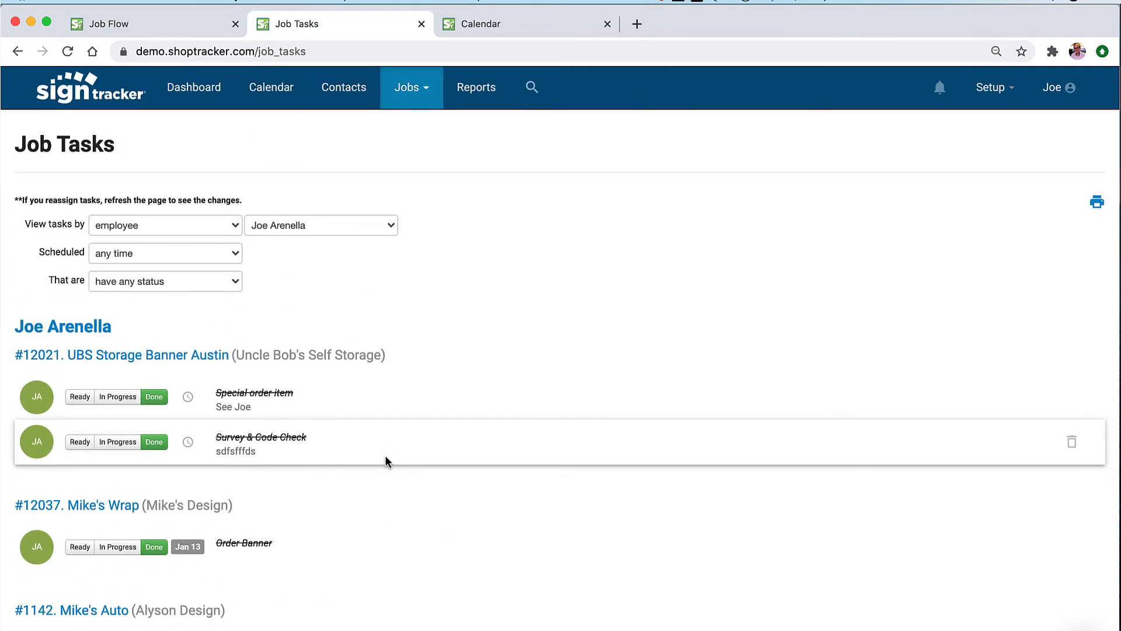
On the calendar, move the Proof task for Jen's Cupcake Factory to September 3 and on to September 9, 2020.
{"action": "left_click", "coordinate": [546, 28]}
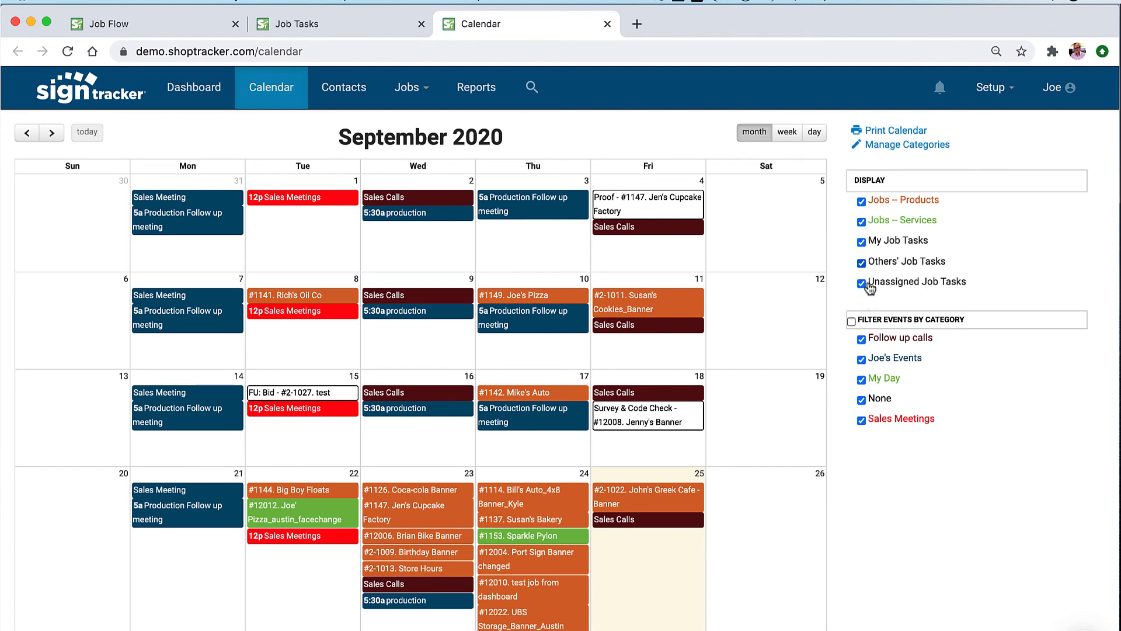
{"action": "left_click_drag", "start_coordinate": [662, 204], "coordinate": [552, 248]}
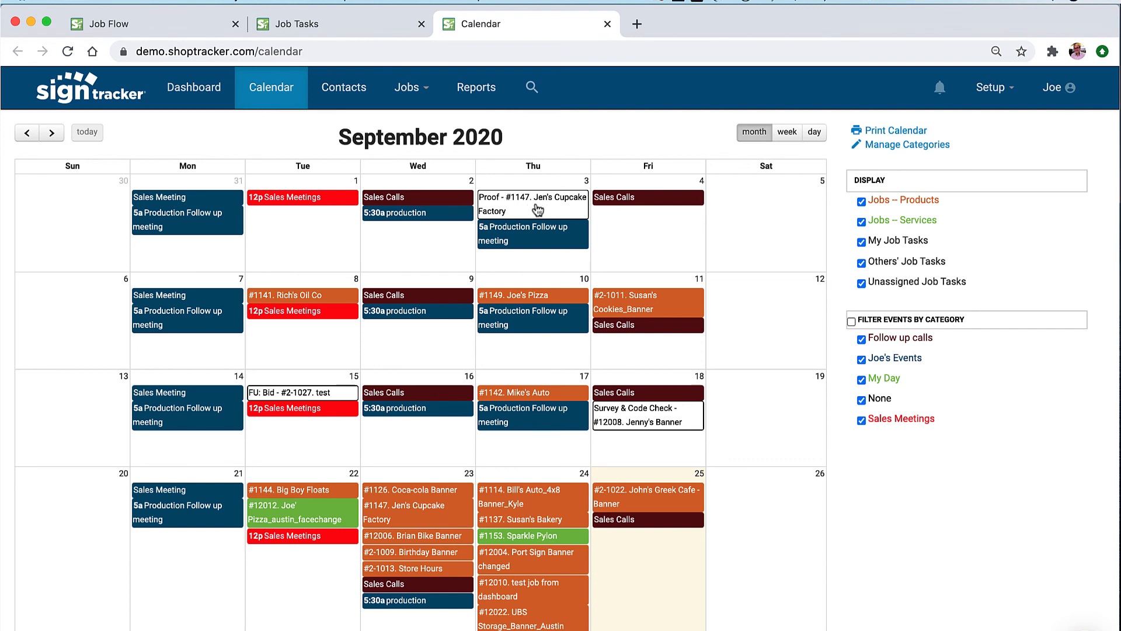
{"action": "left_click_drag", "start_coordinate": [538, 210], "coordinate": [427, 352]}
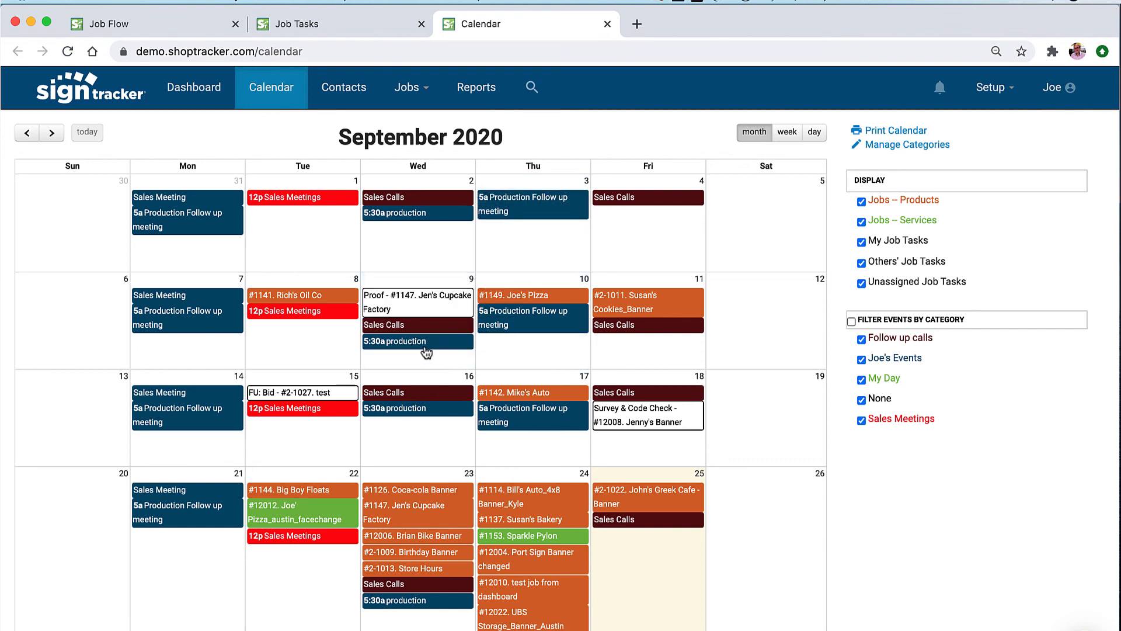